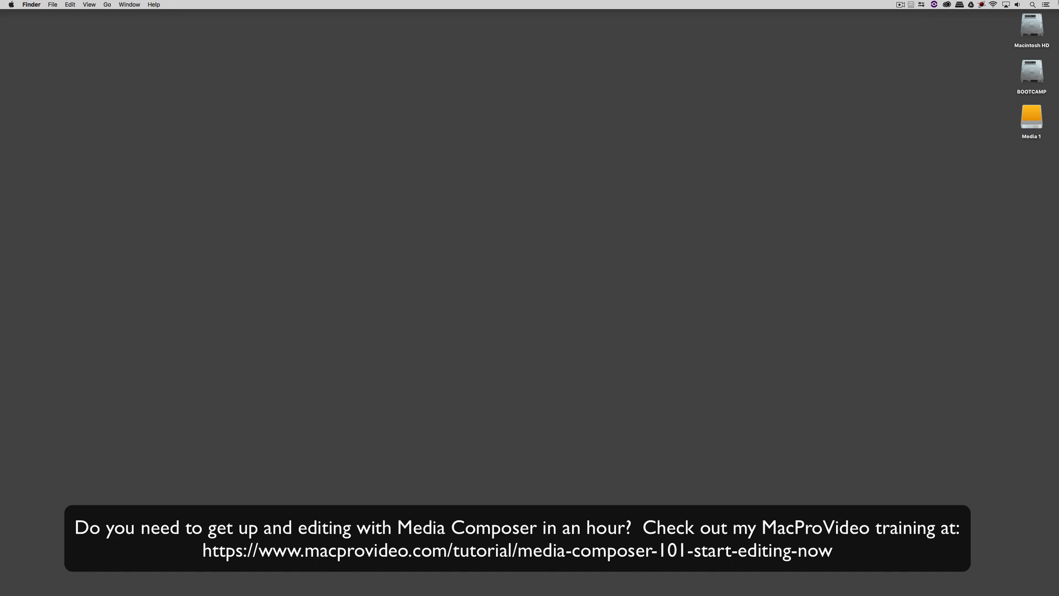
# - Switch from Finder to Avid Media Composer
pyautogui.press('super+Tab')
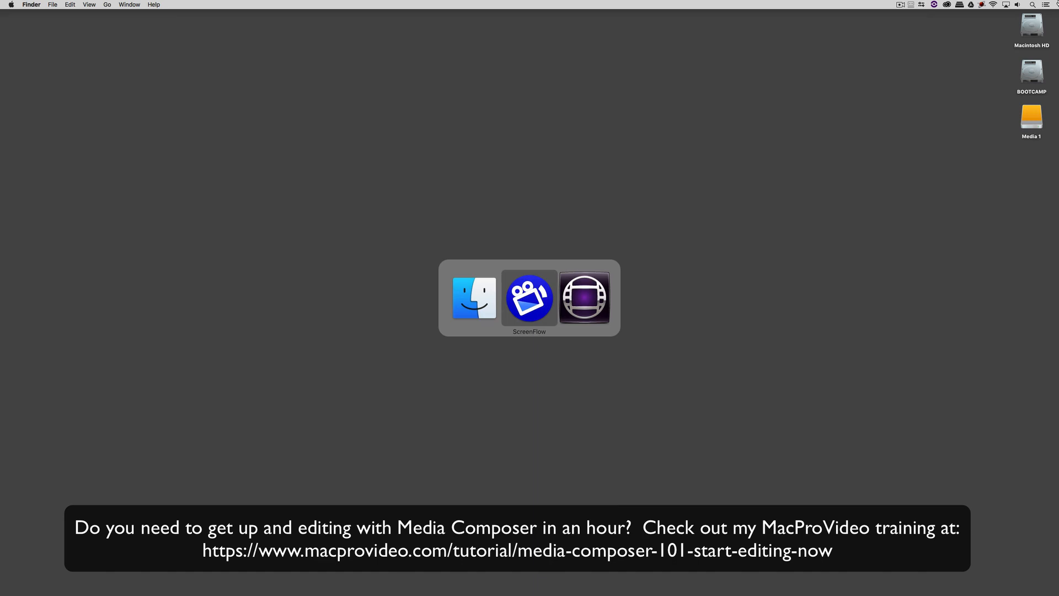
pyautogui.press('super+Tab')
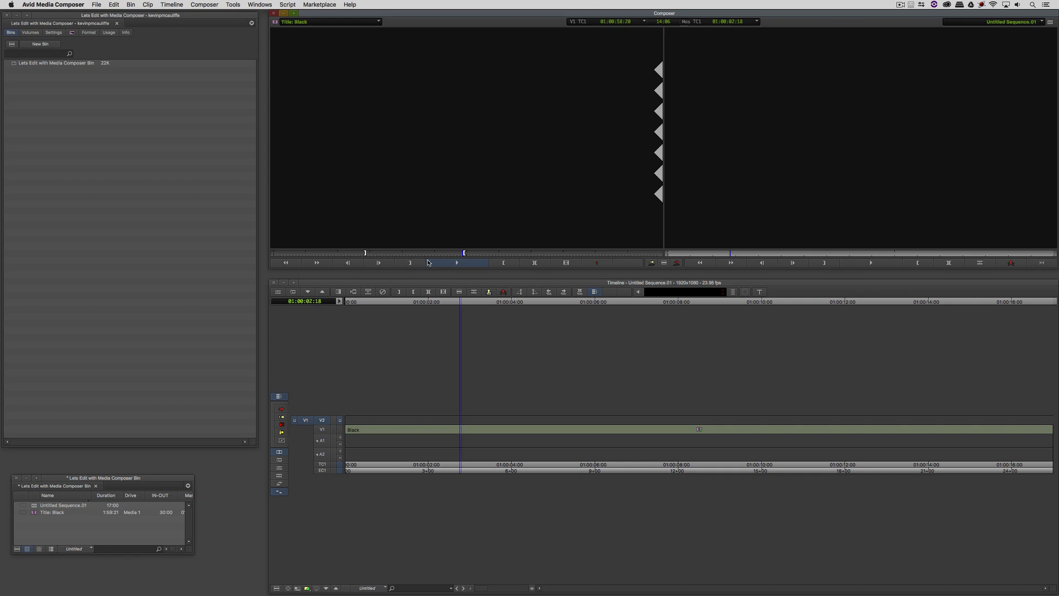
# - Apply BCC Title Studio from BCC 3D Objects onto V2 above the Black clip, then open its Effect Editor
pyautogui.press('super+8')
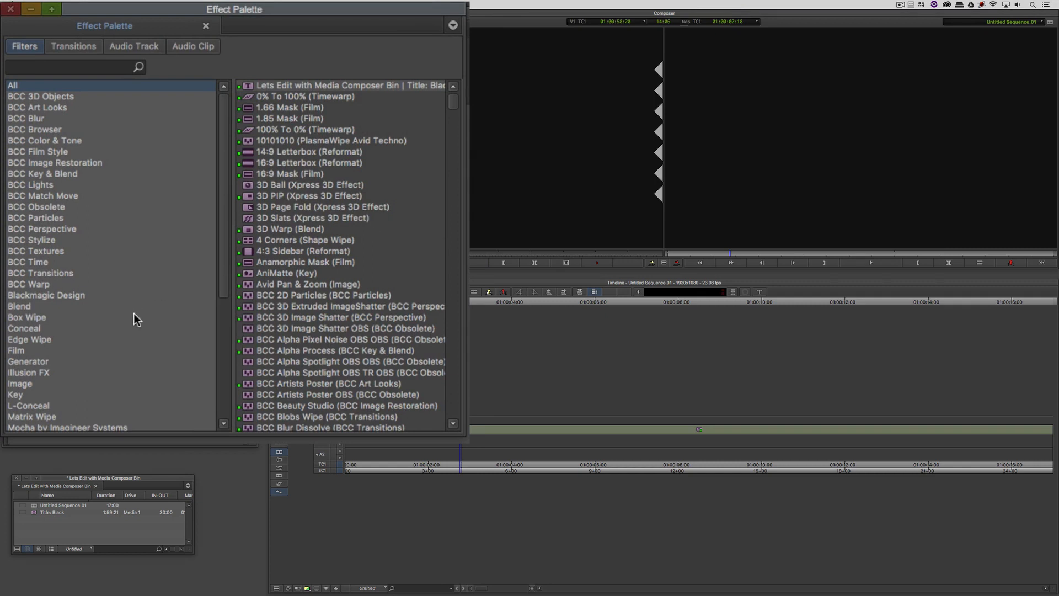
pyautogui.click(18, 98)
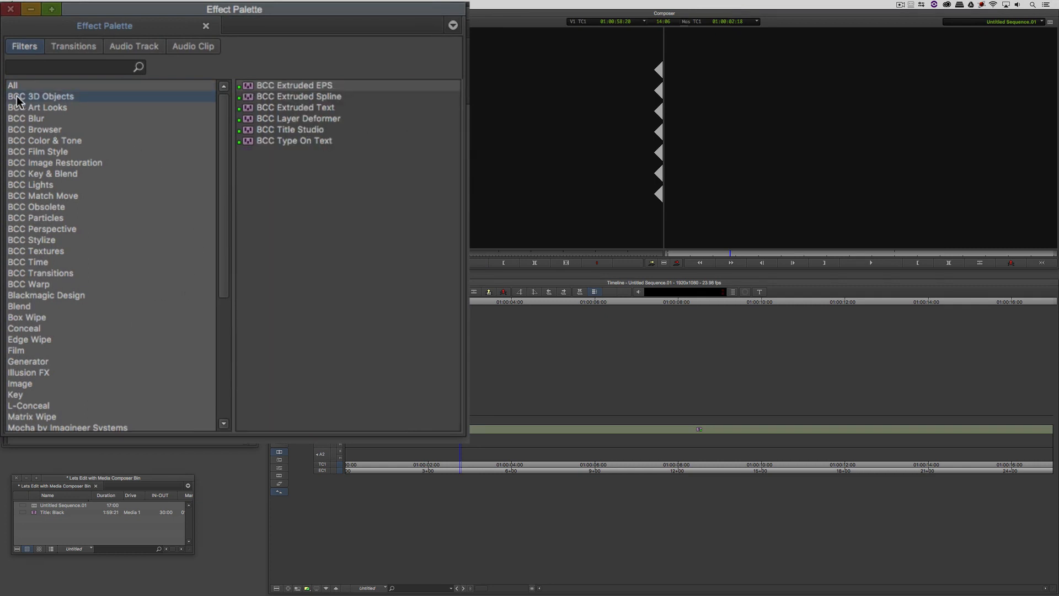
pyautogui.click(302, 132)
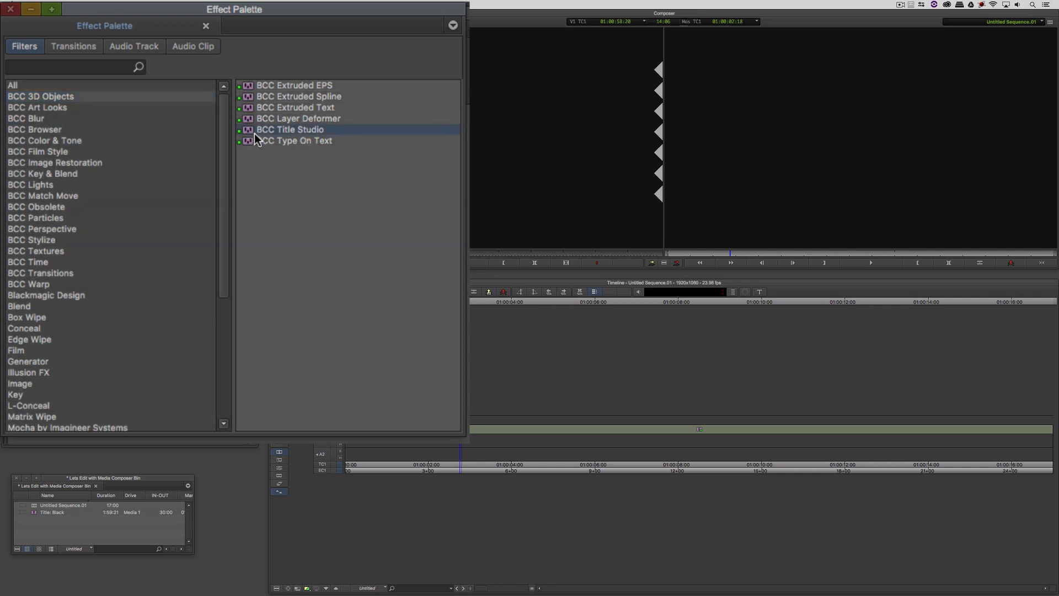
pyautogui.moveTo(249, 130); pyautogui.dragTo(467, 420)
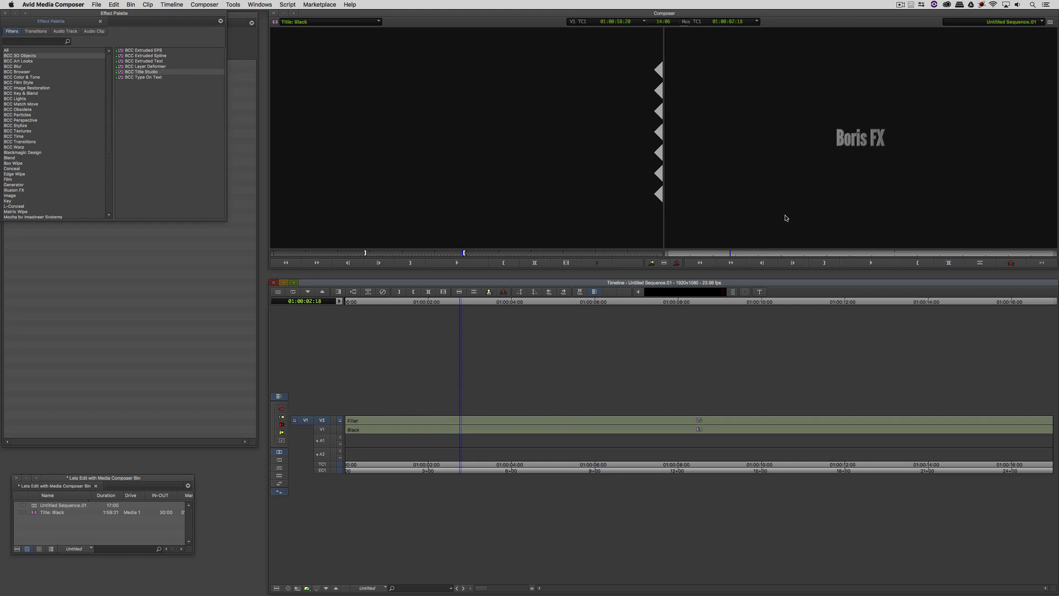
pyautogui.click(512, 426)
pyautogui.press("'")
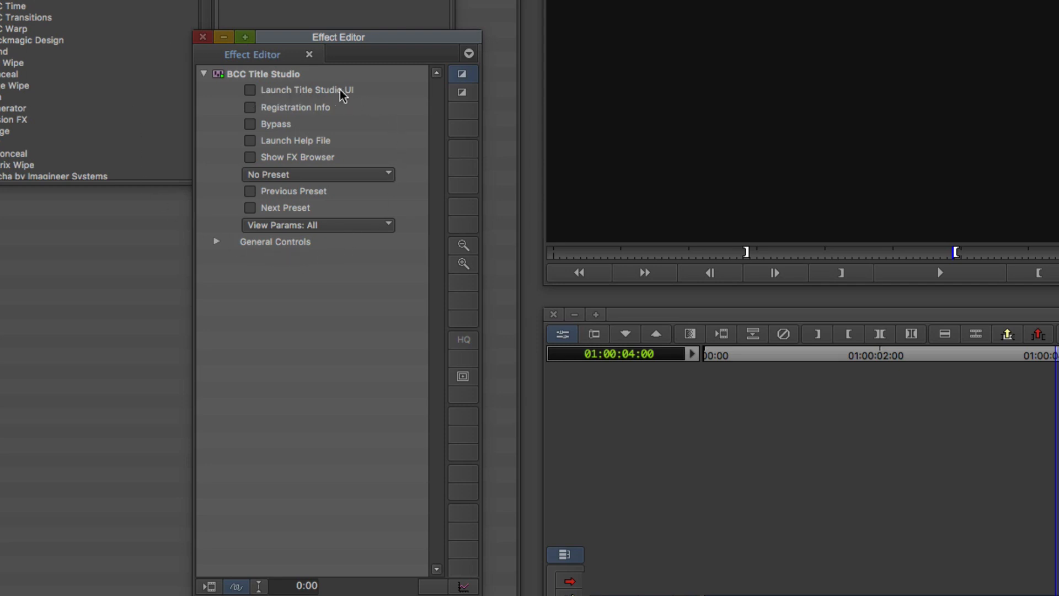
# - Launch the Title Studio UI, preview the default animation, and delete the Boris FX text layer
pyautogui.click(250, 91)
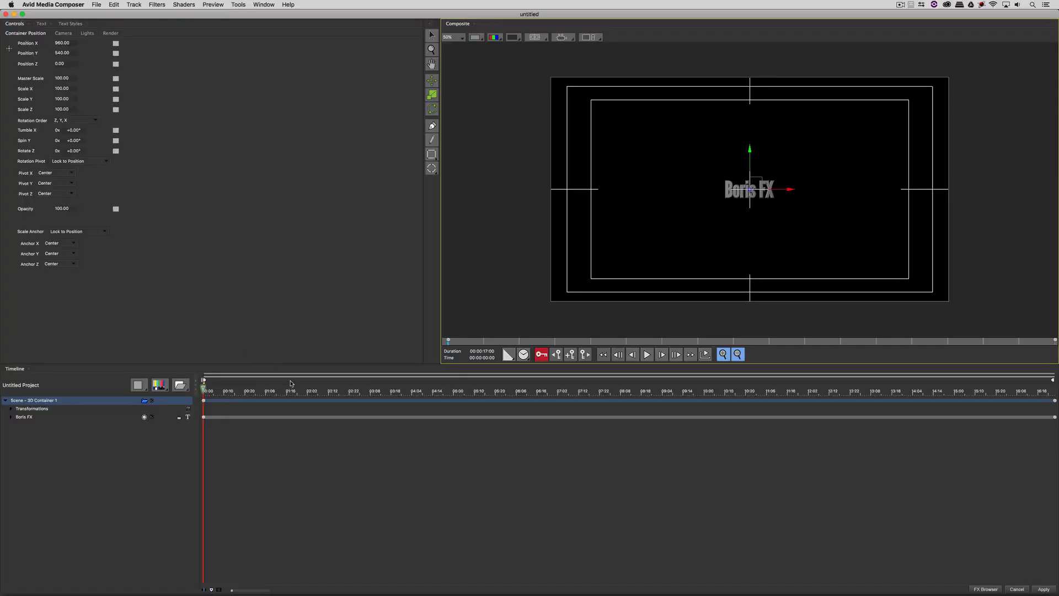
pyautogui.moveTo(302, 389); pyautogui.dragTo(192, 392)
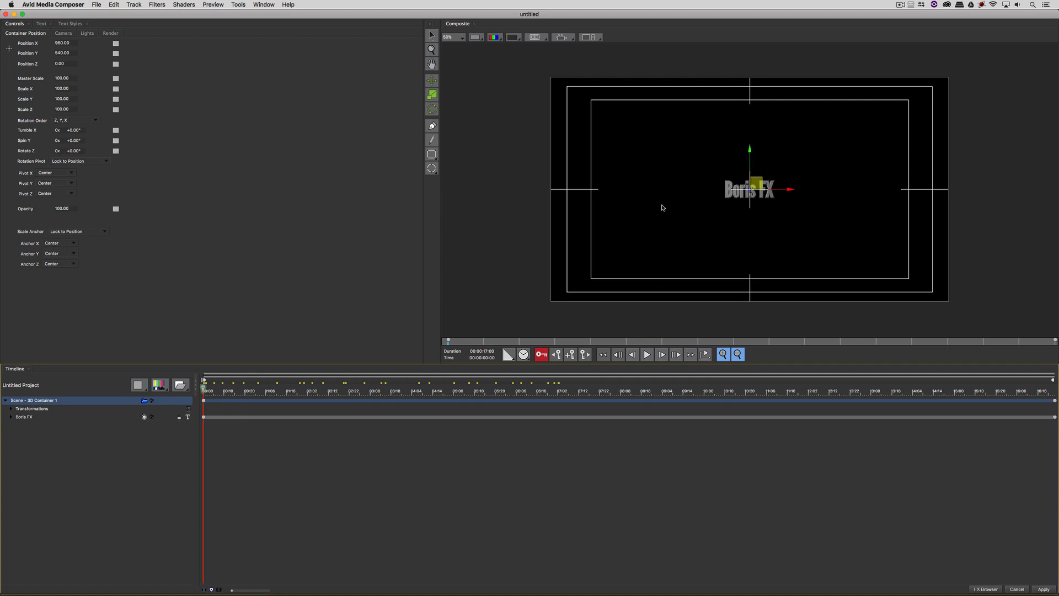
pyautogui.click(41, 418)
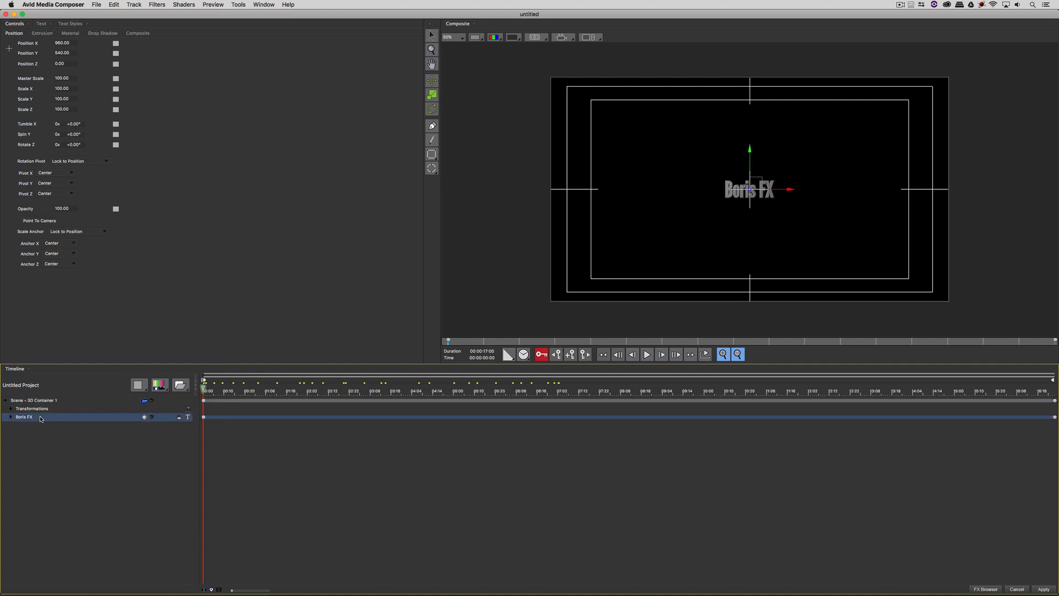
pyautogui.press('Delete')
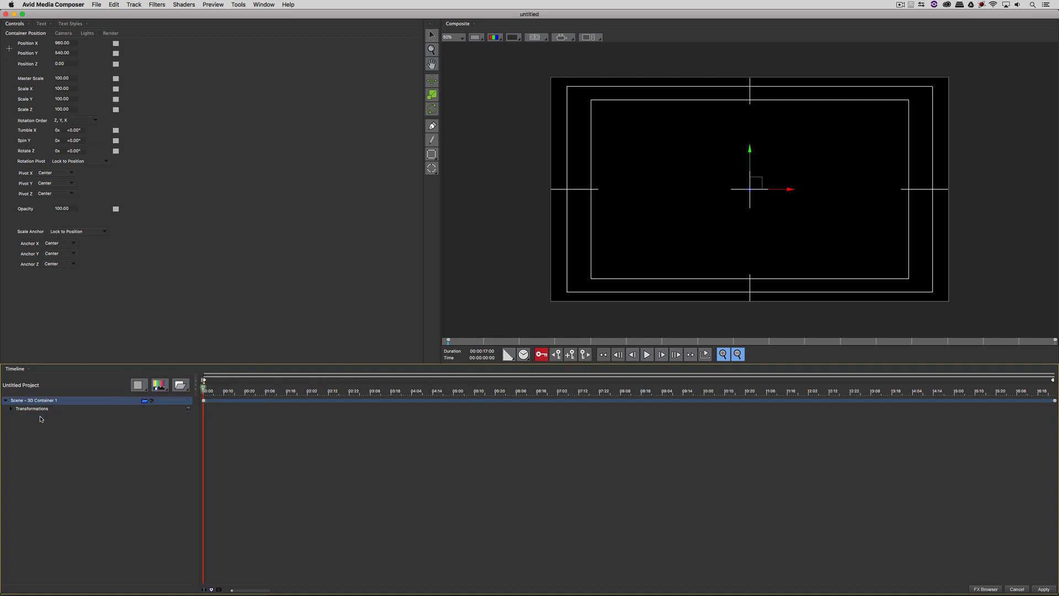
# - Add a new Flat Text layer, which shows the default Boris FX text
pyautogui.click(167, 390)
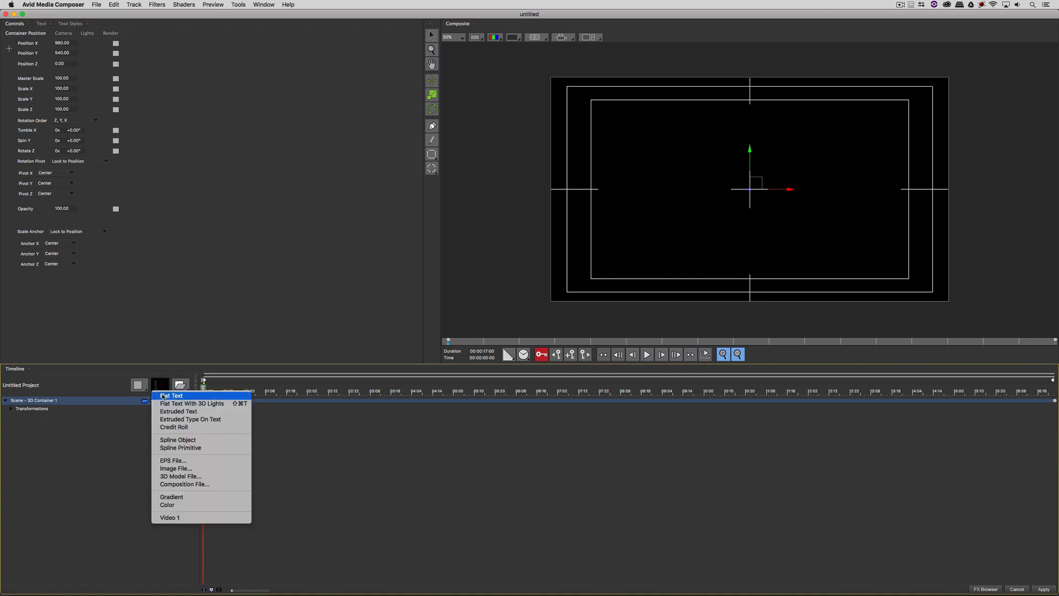
pyautogui.click(203, 397)
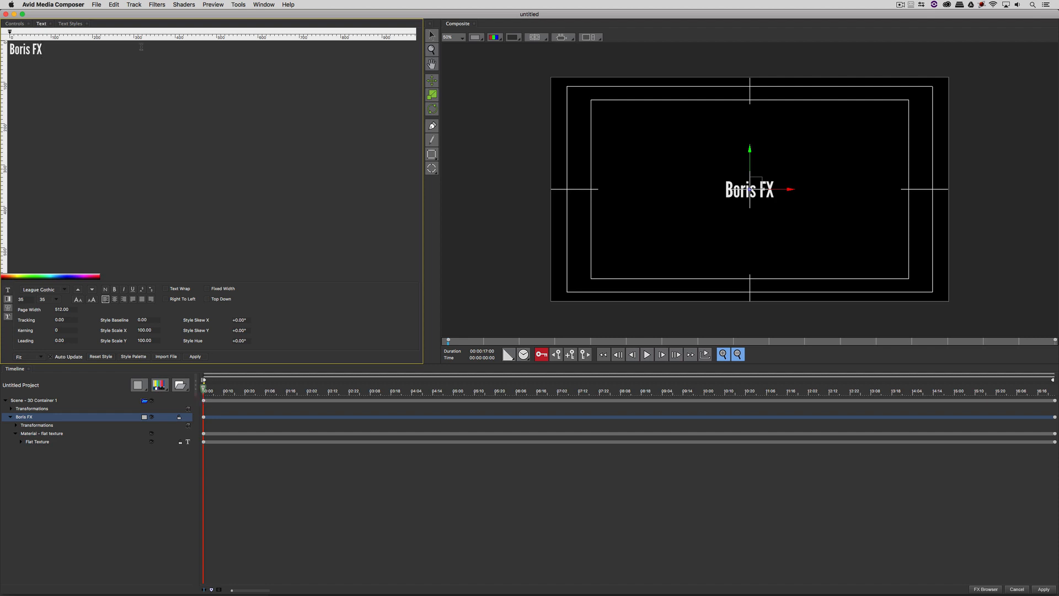
pyautogui.click(115, 5)
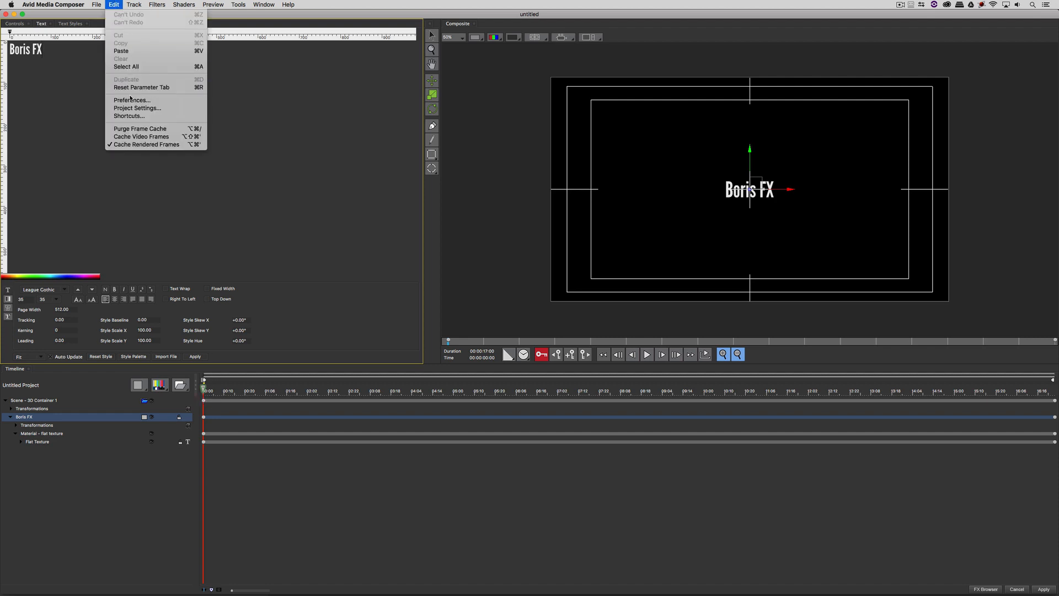
pyautogui.click(131, 108)
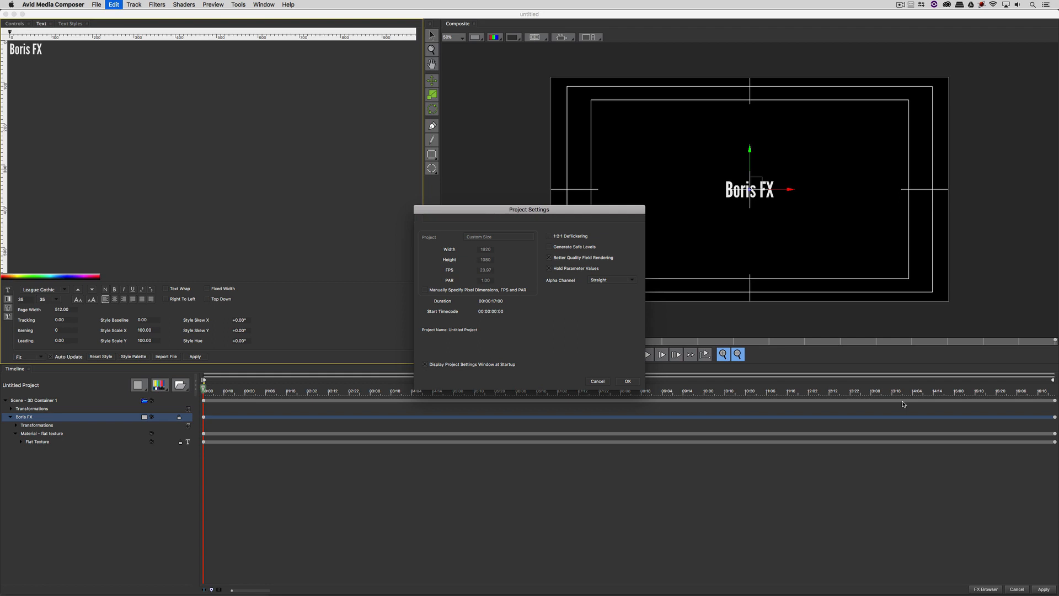
pyautogui.click(624, 381)
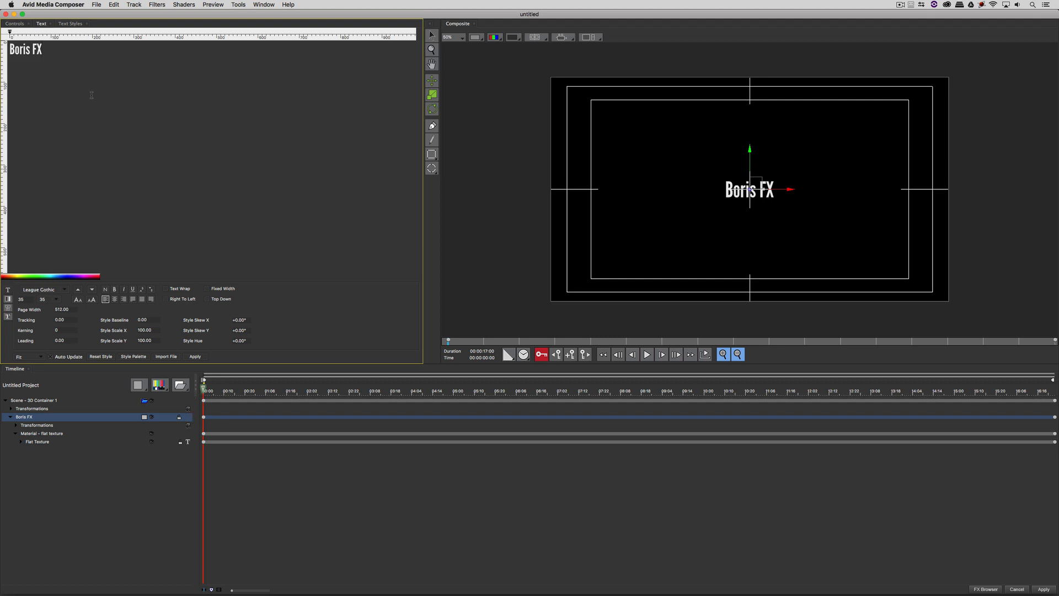
pyautogui.moveTo(65, 48); pyautogui.dragTo(2, 36)
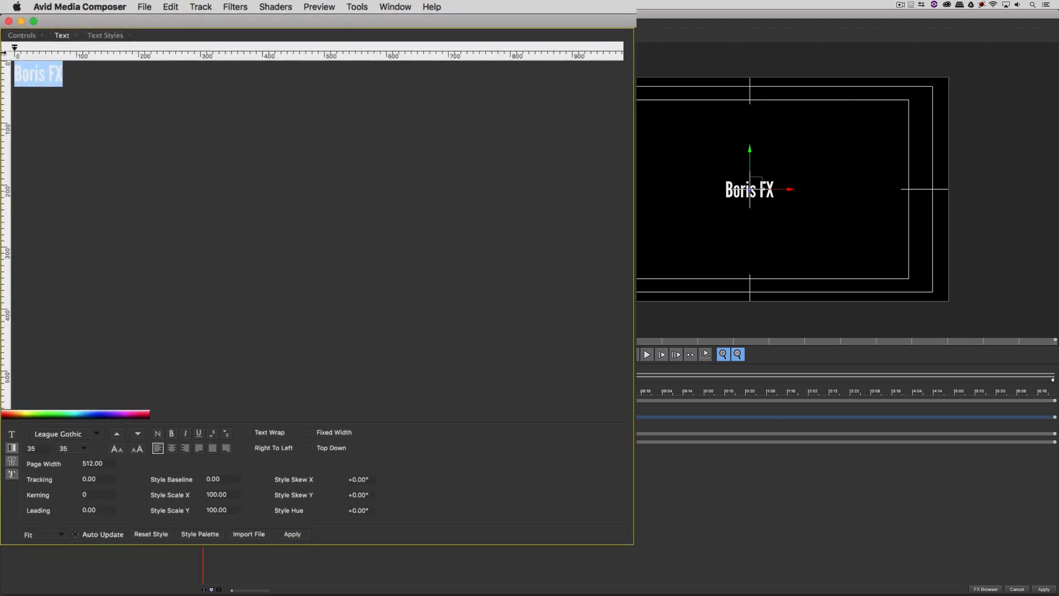
# - Change the text to 'Starring:' at font size 45 and move it near the frame top
pyautogui.write('Starring:')
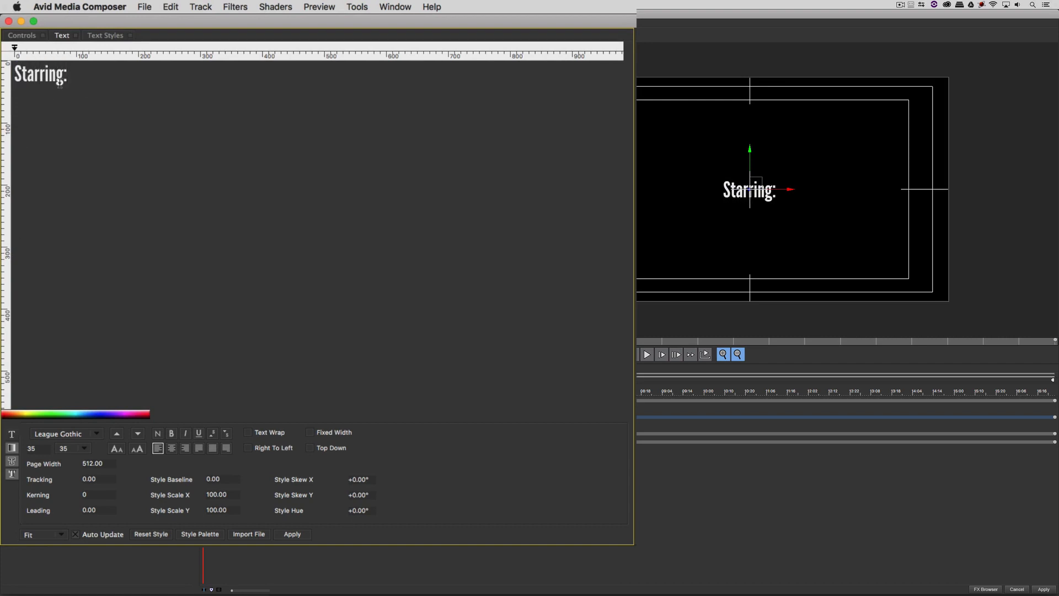
pyautogui.press('super+a')
pyautogui.doubleClick(48, 448)
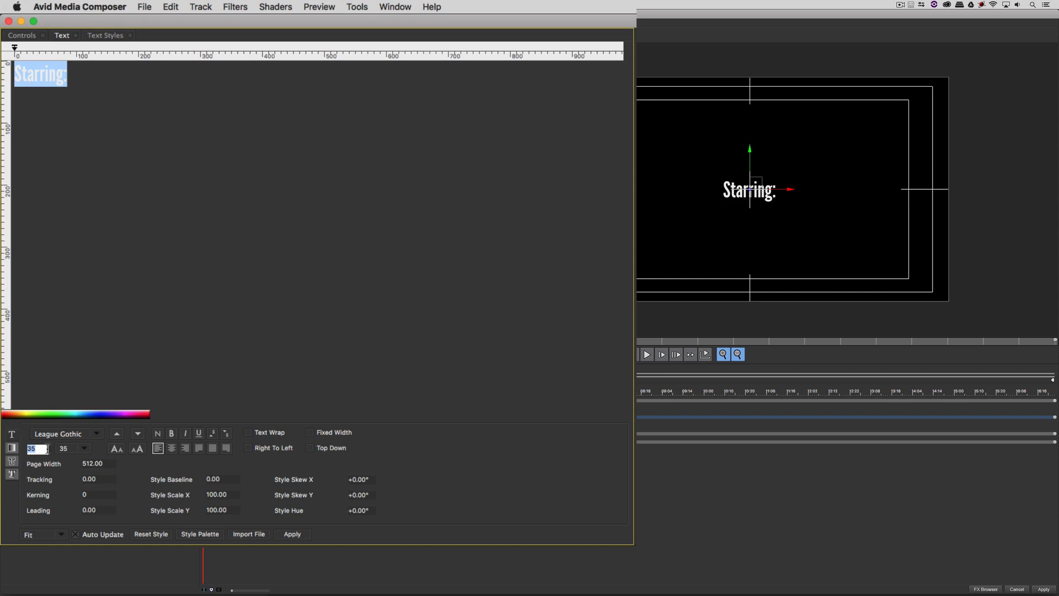
pyautogui.write('45')
pyautogui.press('Return')
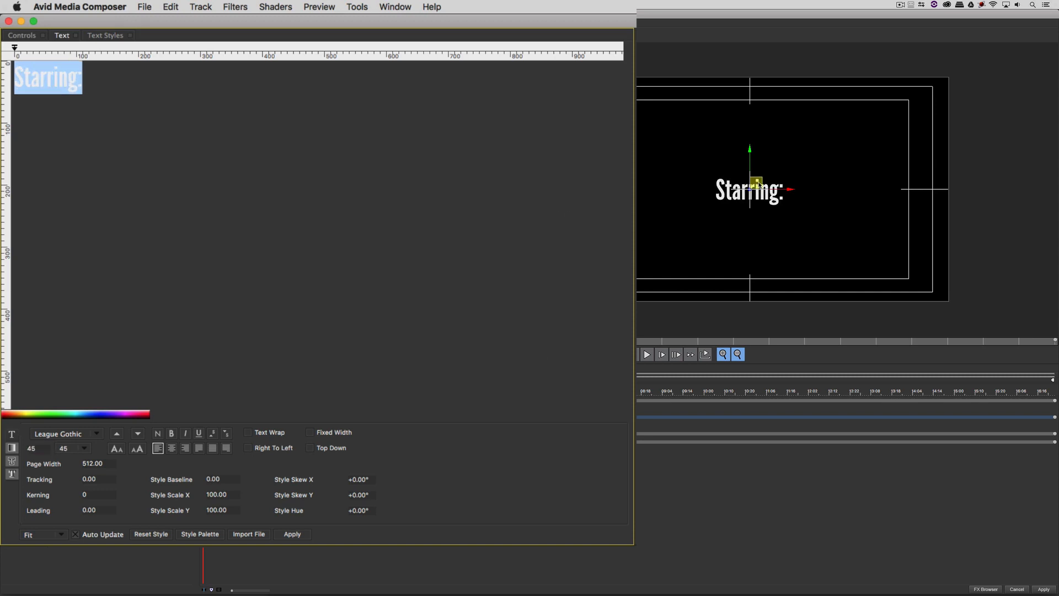
pyautogui.moveTo(757, 184); pyautogui.dragTo(758, 101)
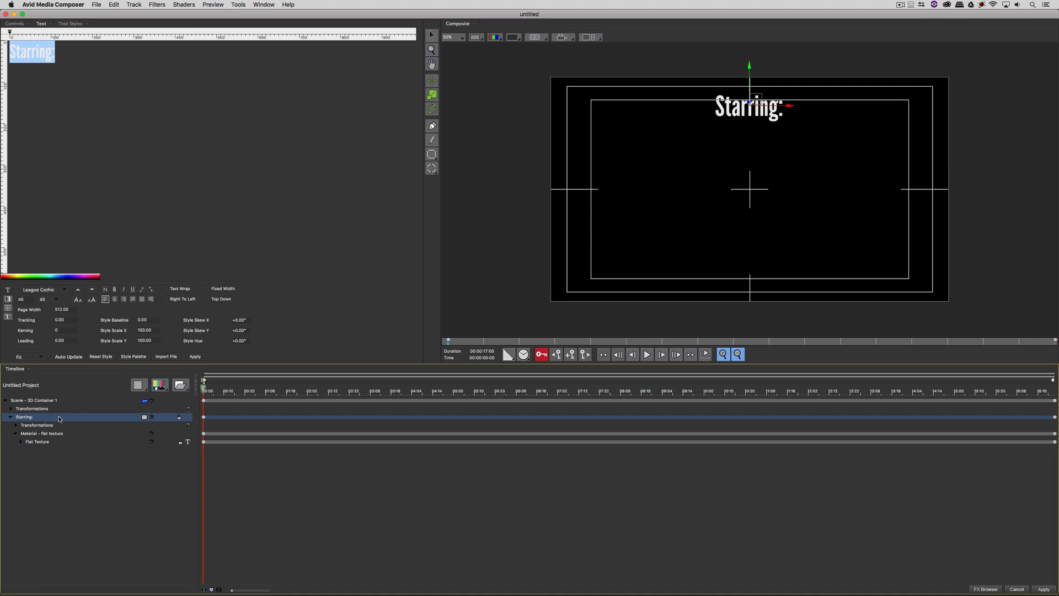
# - Duplicate the Starring: layer, move the copy to the lower left, and type the first cast member's name
pyautogui.rightClick(59, 417)
pyautogui.click(86, 454)
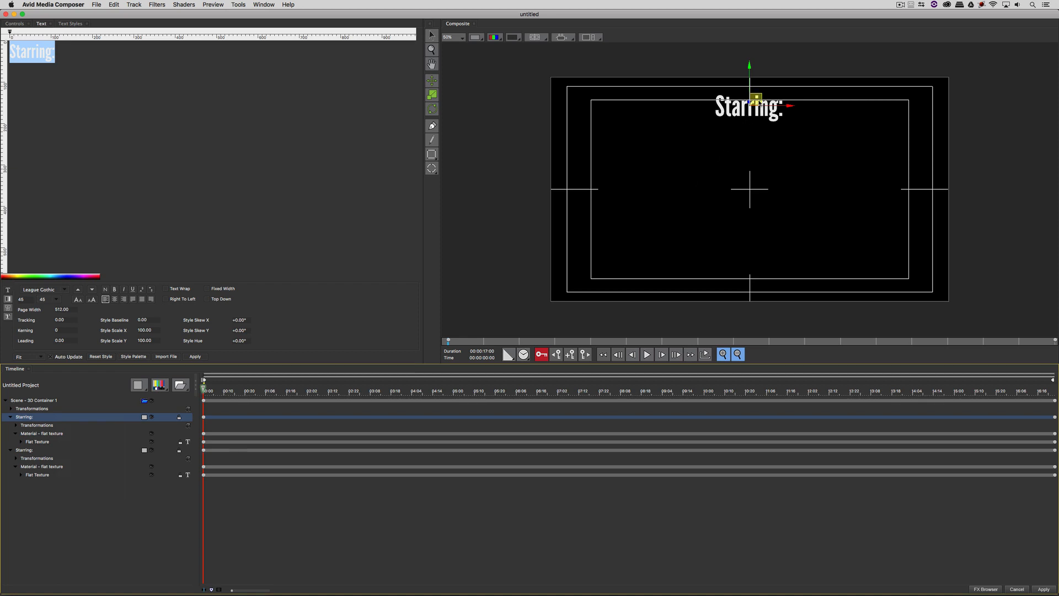
pyautogui.moveTo(758, 102); pyautogui.dragTo(663, 241)
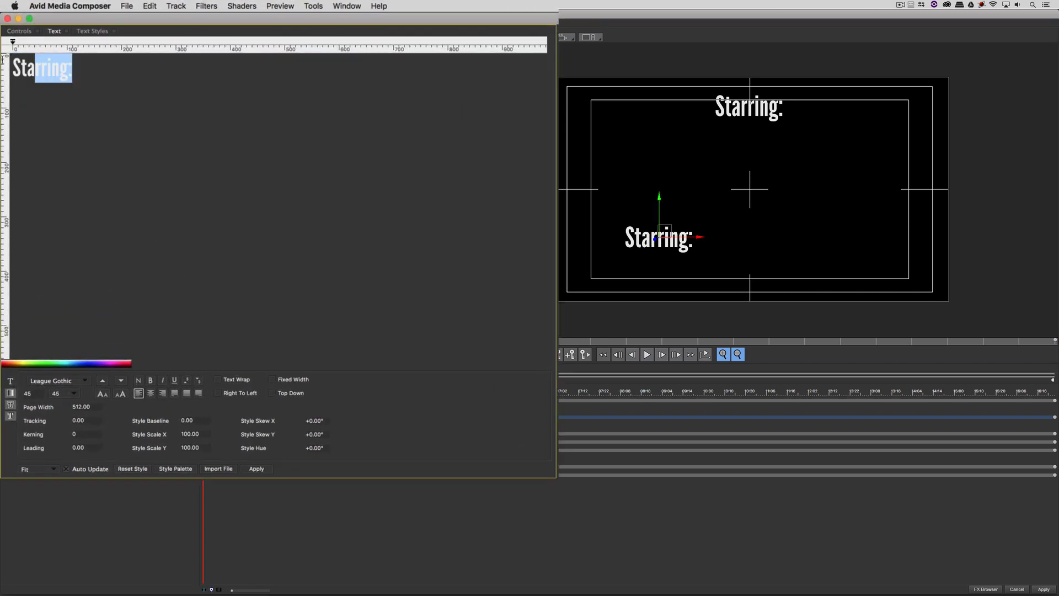
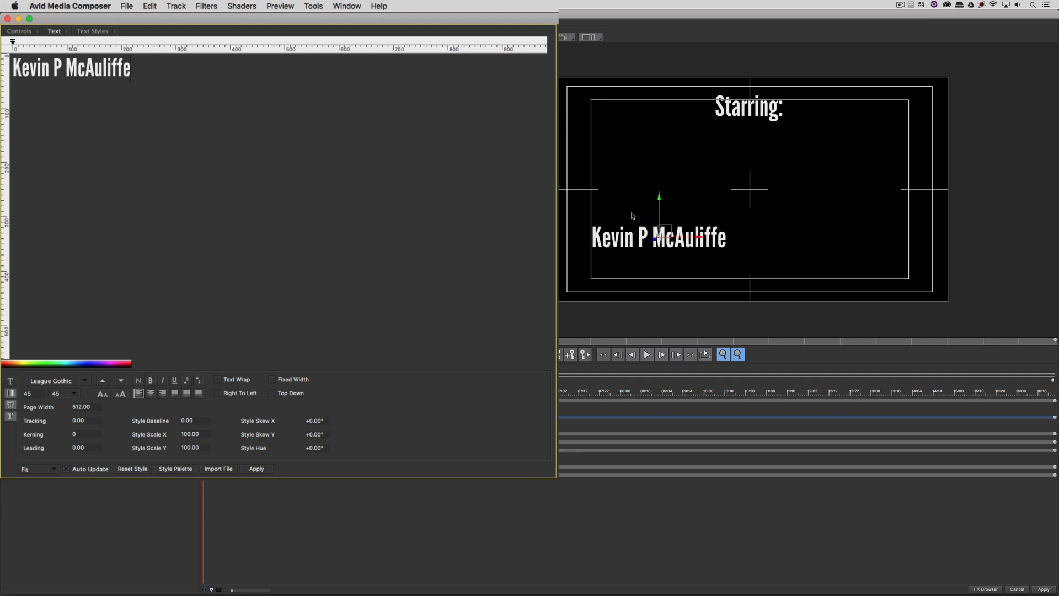
pyautogui.moveTo(669, 235); pyautogui.dragTo(675, 234)
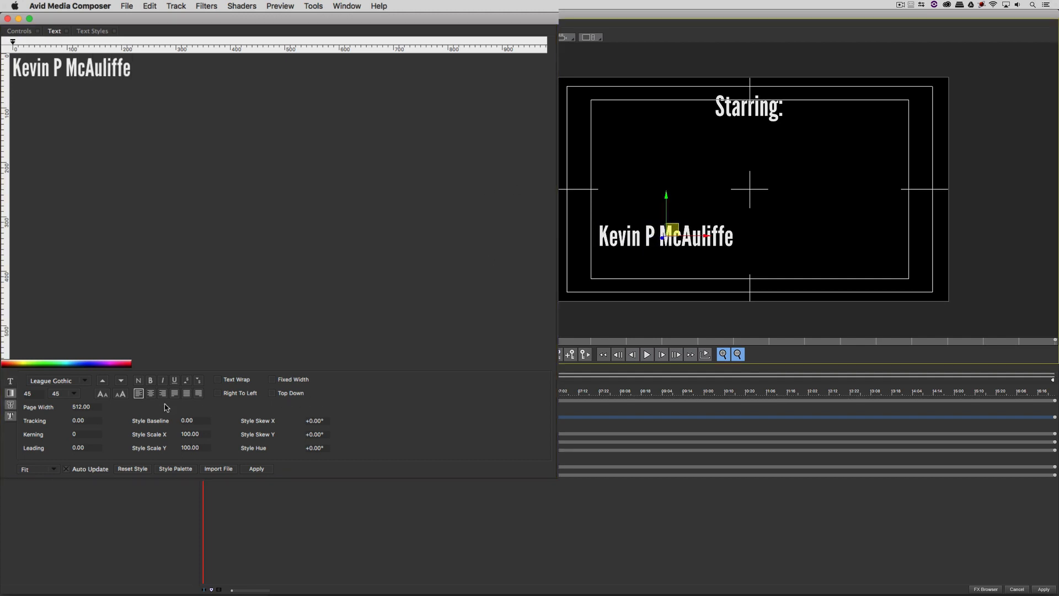
# - Set the name layer's font size to 35 and fine-tune its position
pyautogui.click(32, 393)
pyautogui.write('35')
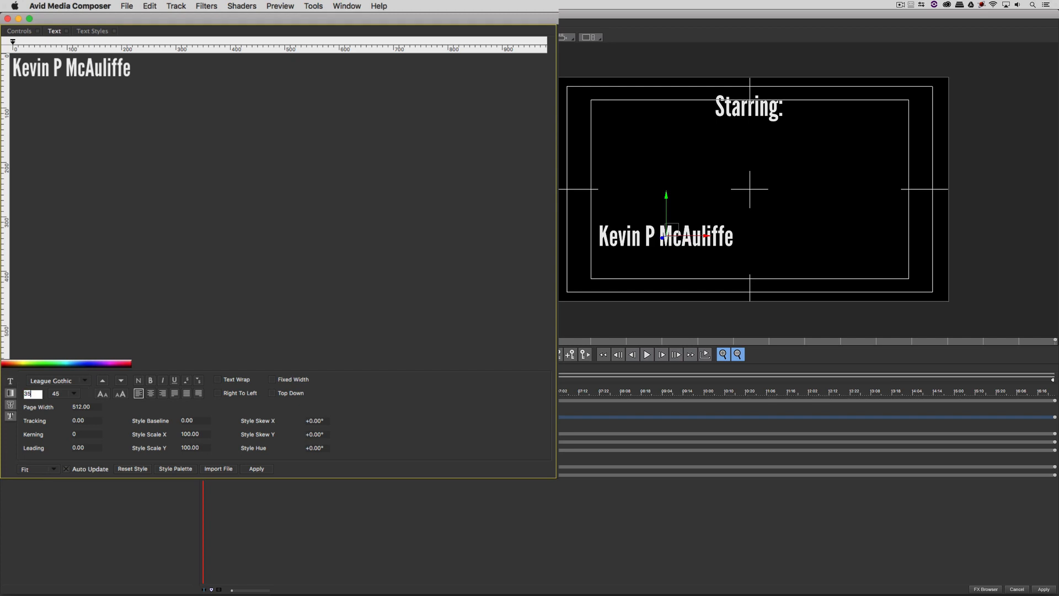
pyautogui.press('Return')
pyautogui.tripleClick(151, 70)
pyautogui.click(39, 393)
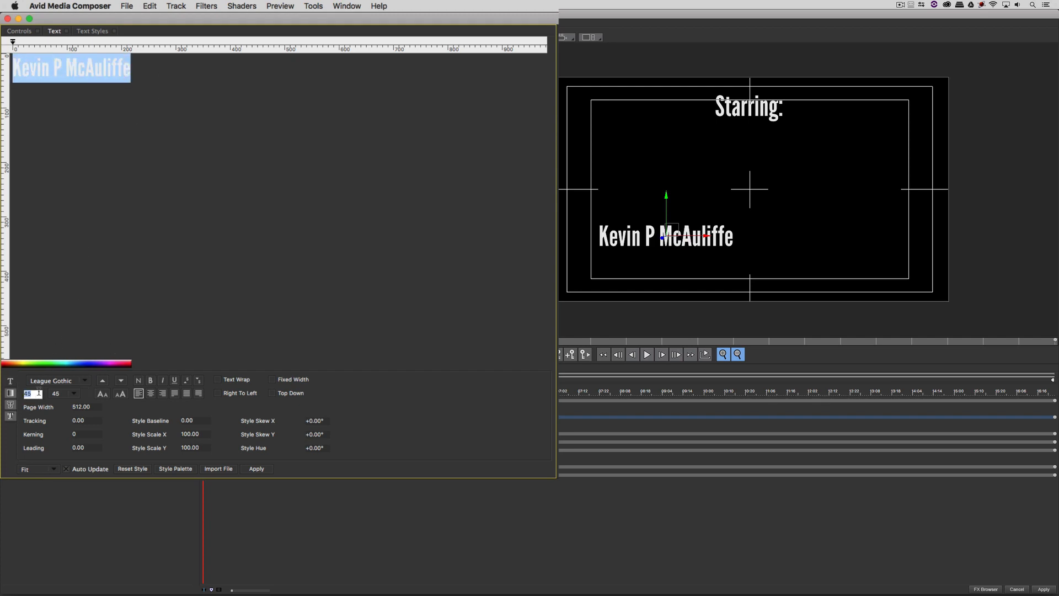
pyautogui.write('35')
pyautogui.press('Return')
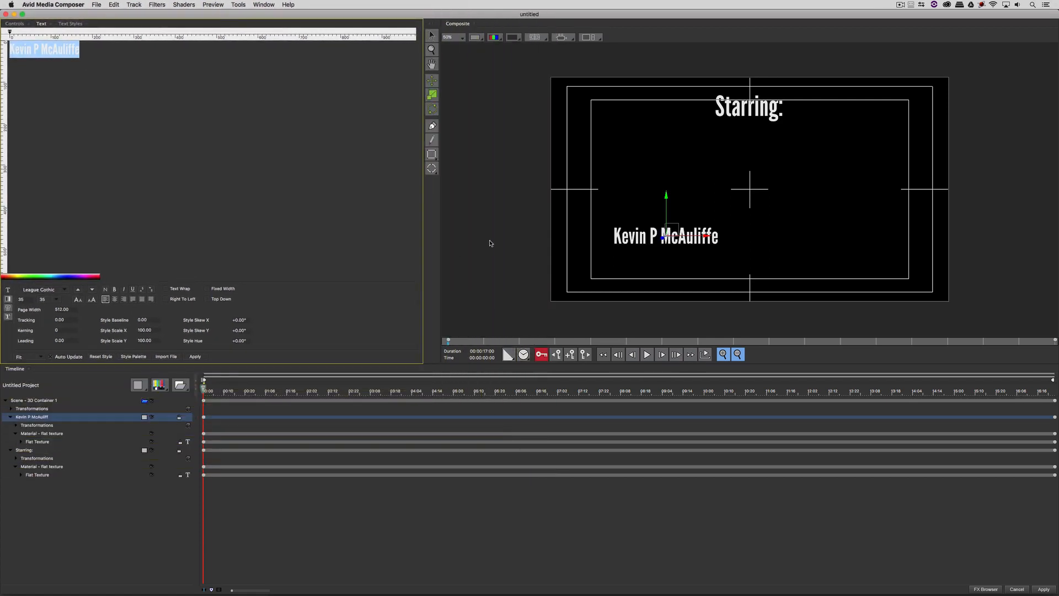
pyautogui.moveTo(668, 238); pyautogui.dragTo(666, 240)
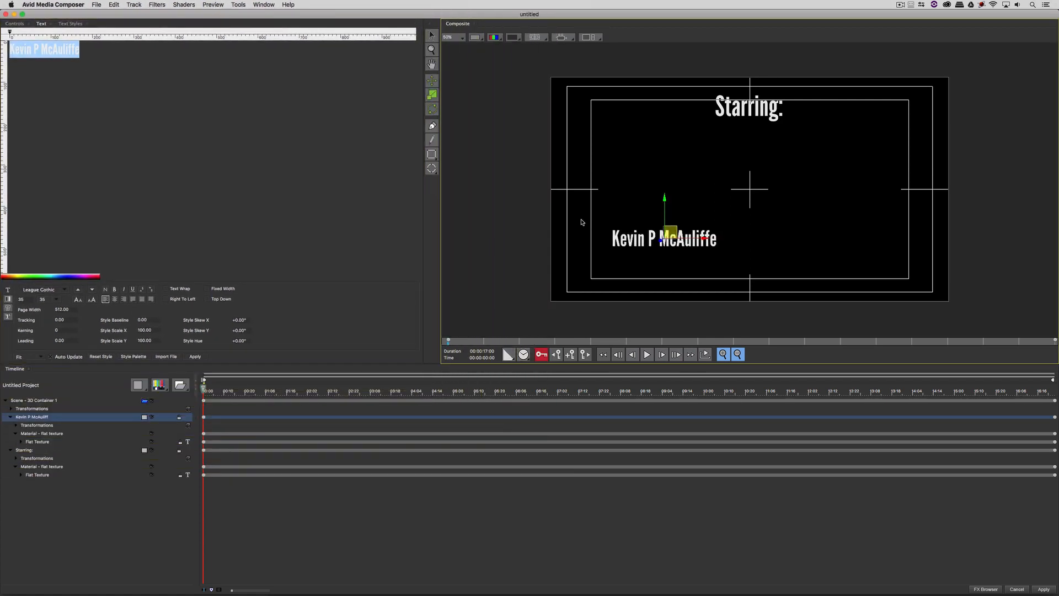
# - Trim the name layer to end at 05:00, then scrub to preview it
pyautogui.click(455, 391)
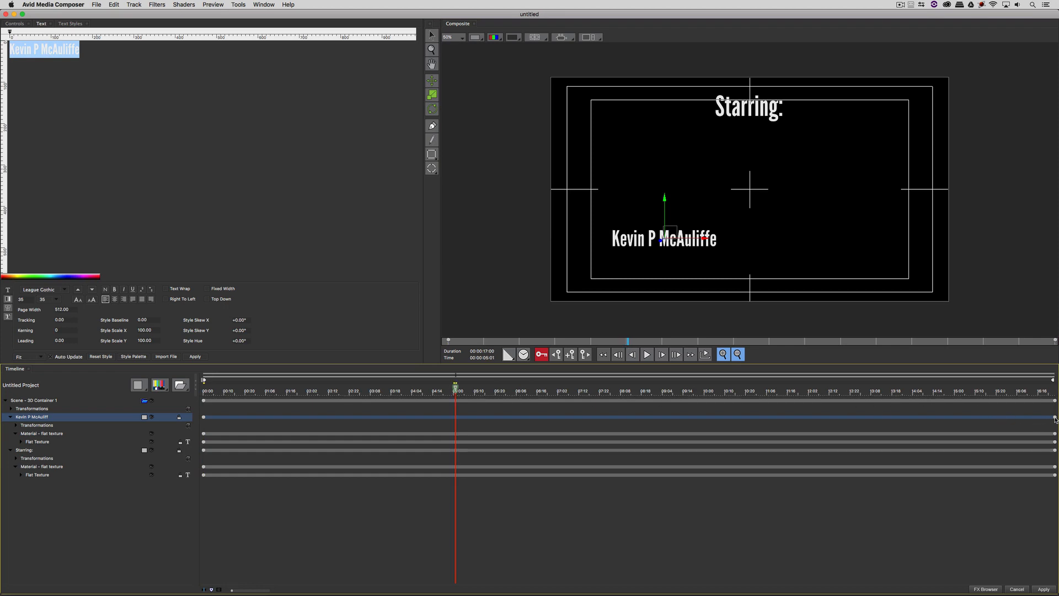
pyautogui.moveTo(1055, 418); pyautogui.dragTo(454, 418)
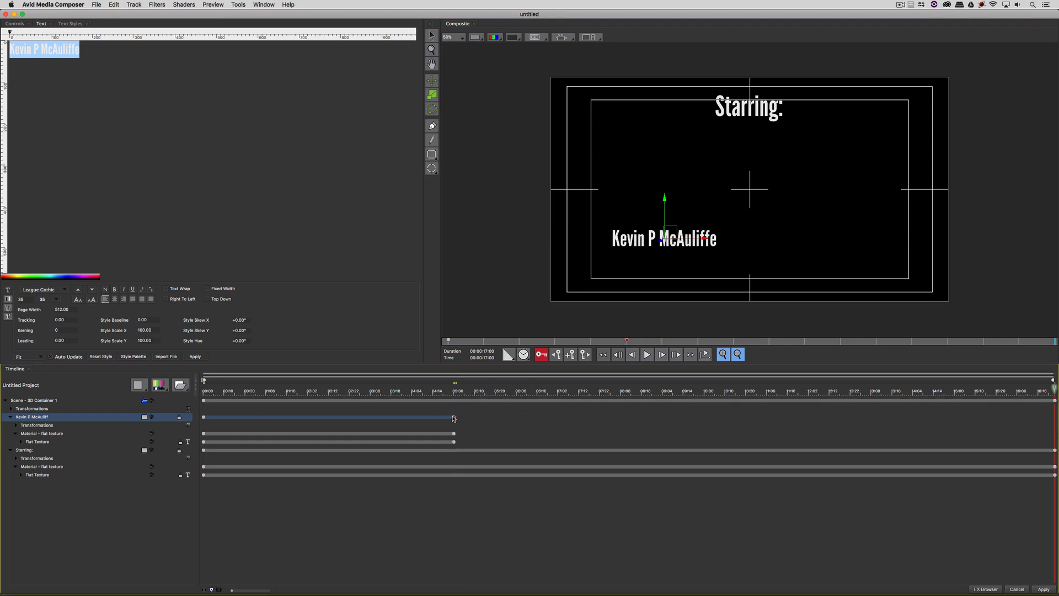
pyautogui.click(457, 391)
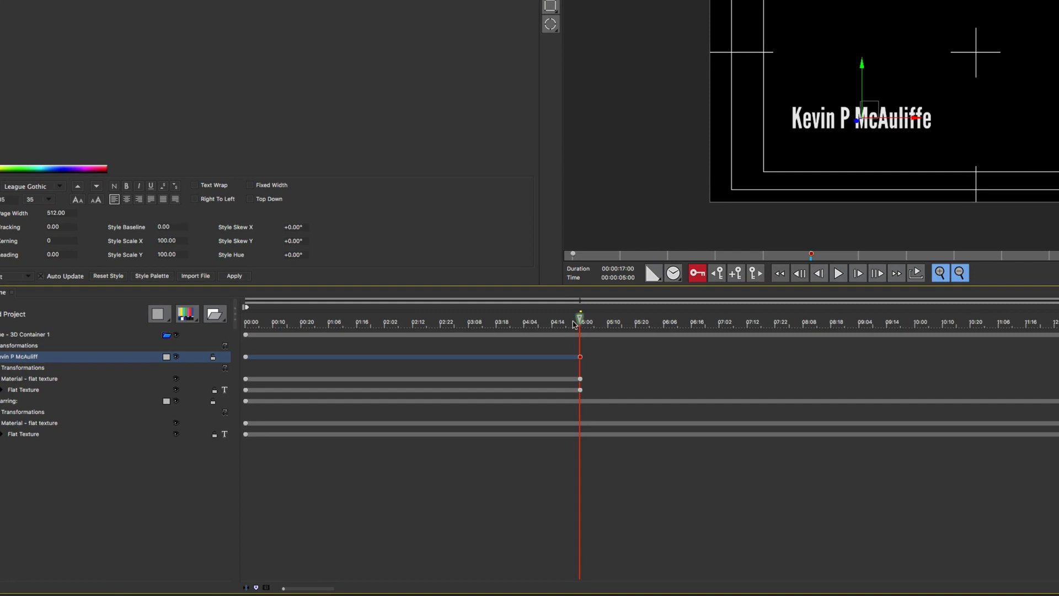
pyautogui.moveTo(579, 319); pyautogui.dragTo(243, 319)
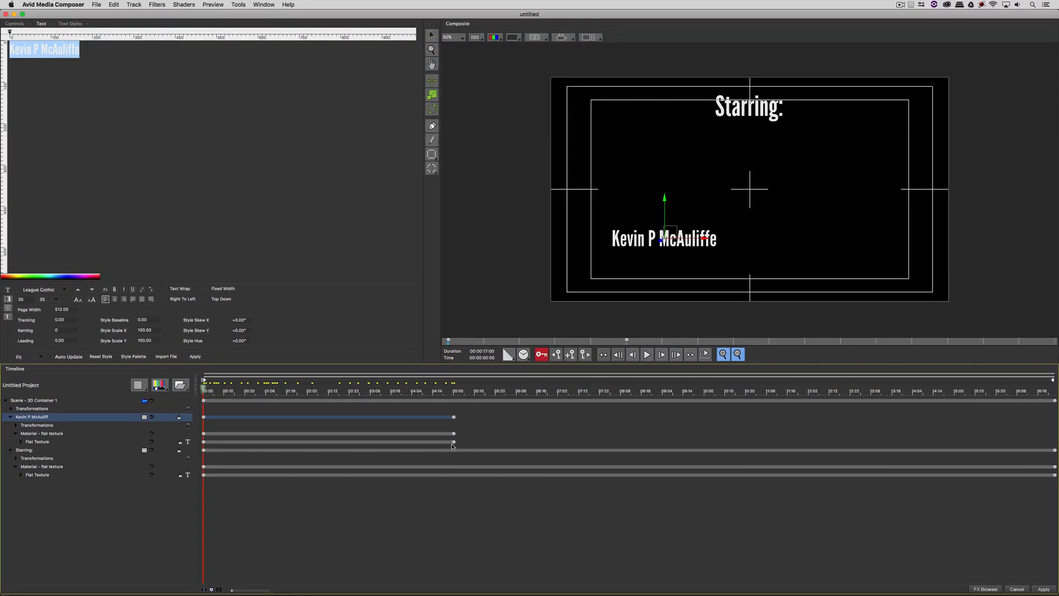
# - Keyframe the name's Opacity from 0 at 00:00 to 100 at 01:00, with Linear interpolation
pyautogui.click(14, 24)
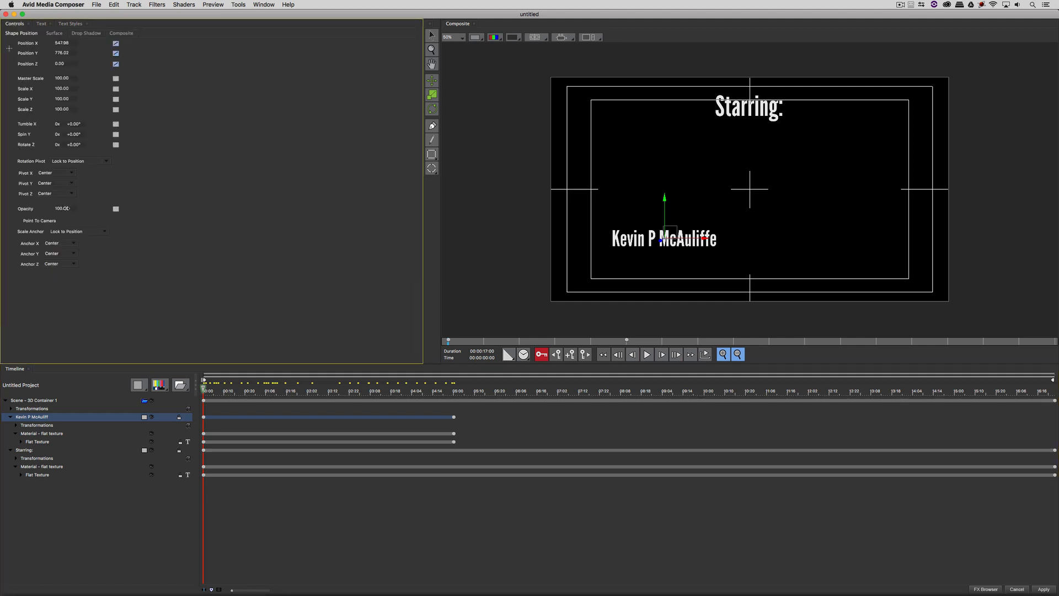
pyautogui.moveTo(65, 208); pyautogui.dragTo(2, 208)
pyautogui.moveTo(247, 391); pyautogui.dragTo(254, 392)
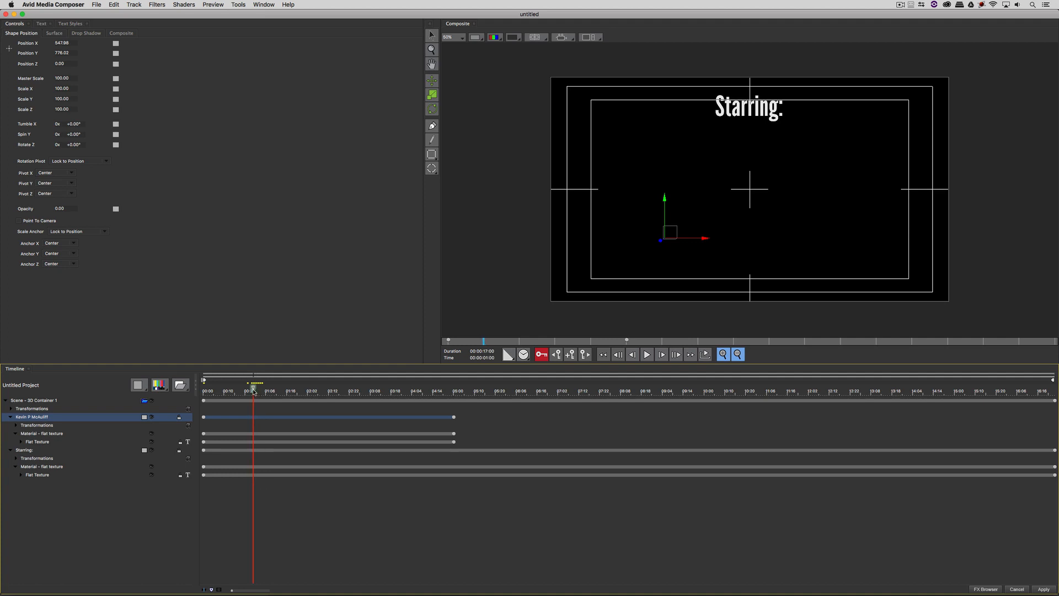
pyautogui.moveTo(57, 208); pyautogui.dragTo(165, 218)
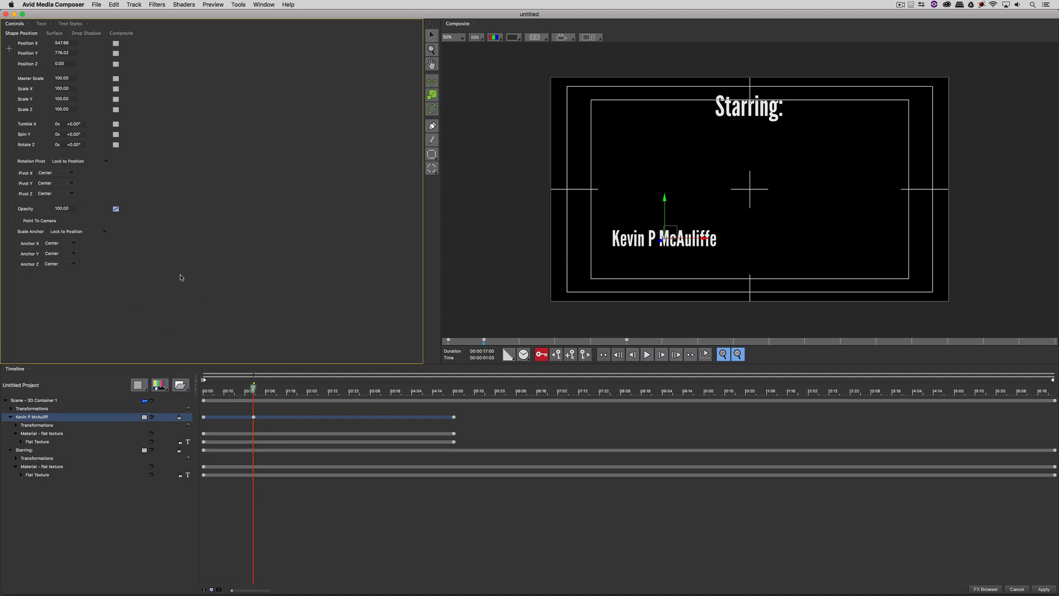
pyautogui.click(115, 208)
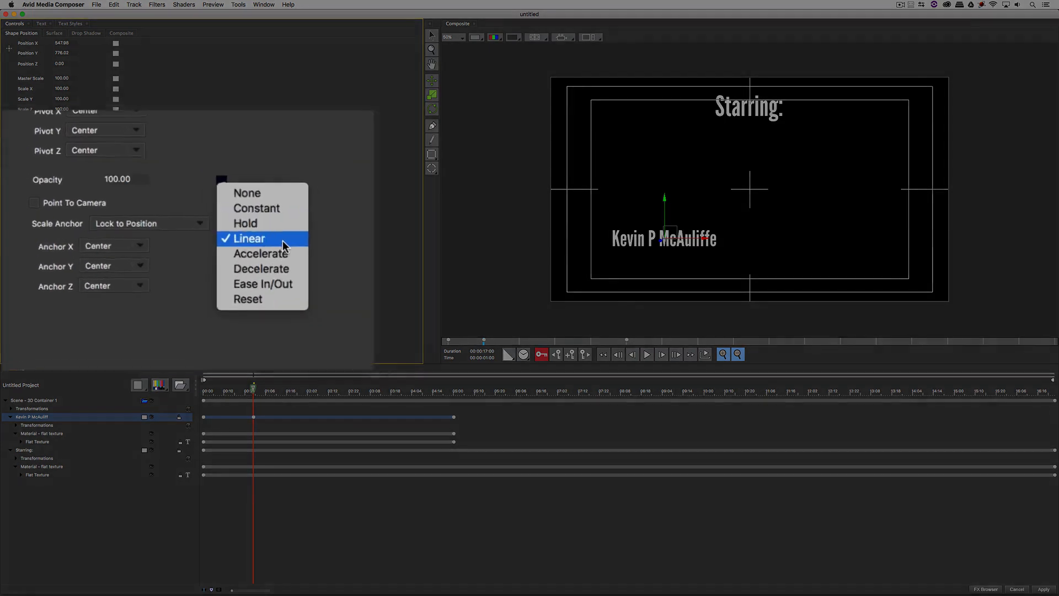
pyautogui.click(313, 240)
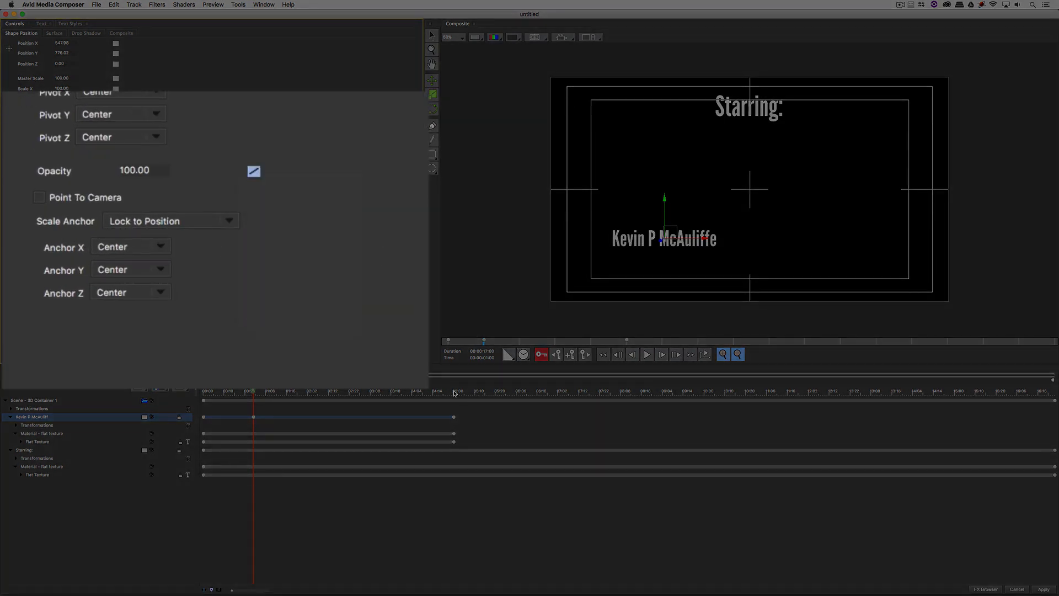
# - Hold Opacity 100 at 04:00, fade to 0 at 05:00, and preview the fade
pyautogui.click(415, 392)
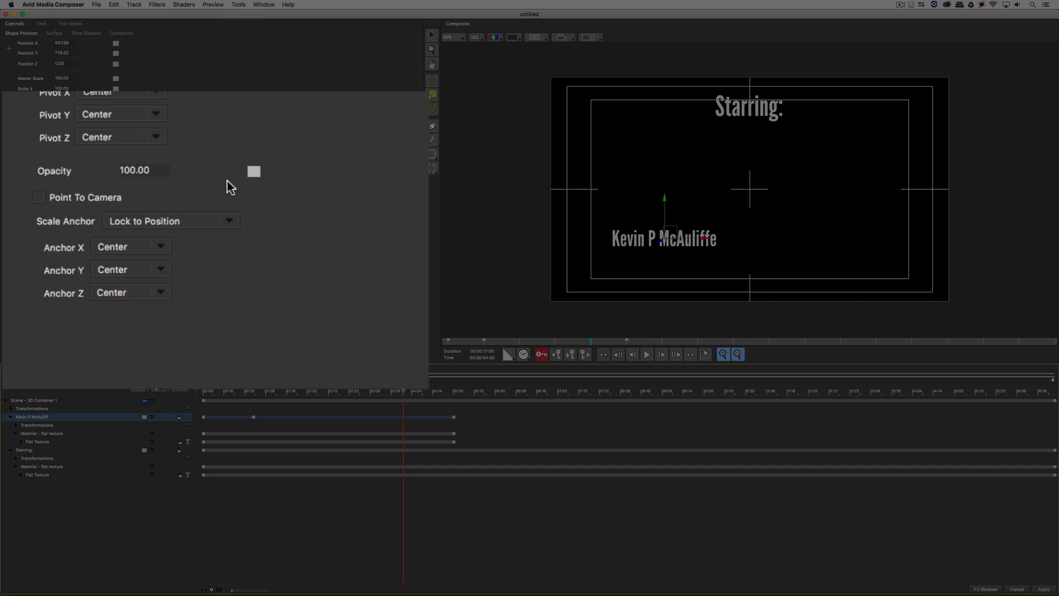
pyautogui.click(254, 171)
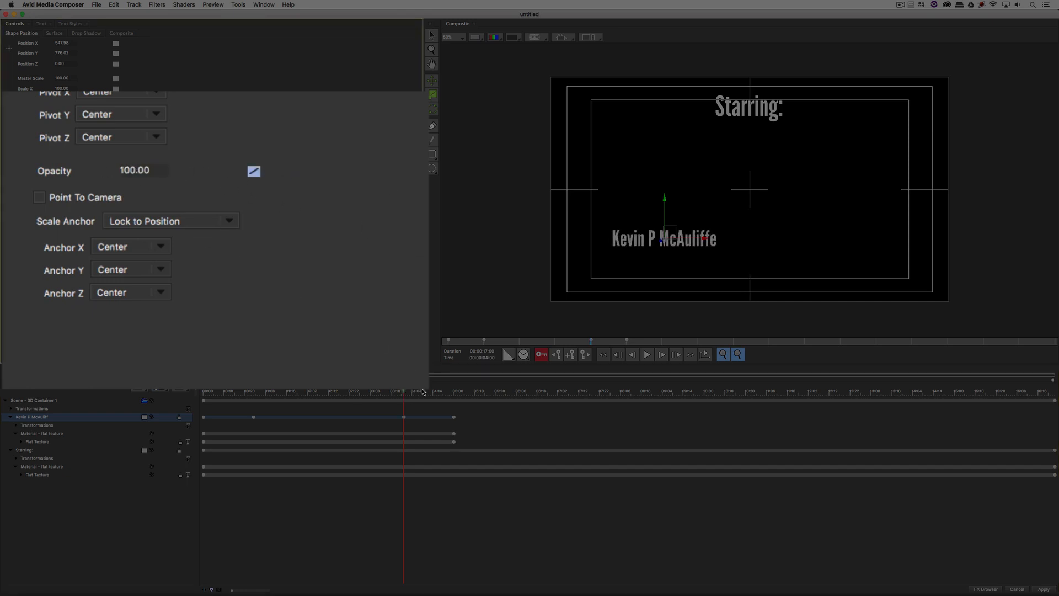
pyautogui.moveTo(423, 392); pyautogui.dragTo(454, 397)
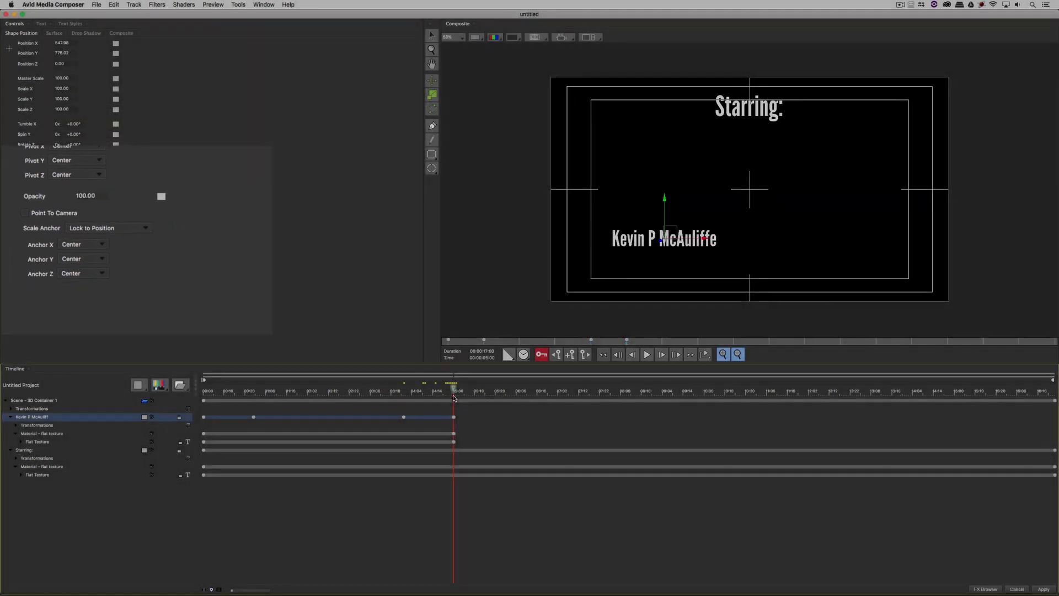
pyautogui.moveTo(73, 212); pyautogui.dragTo(2, 206)
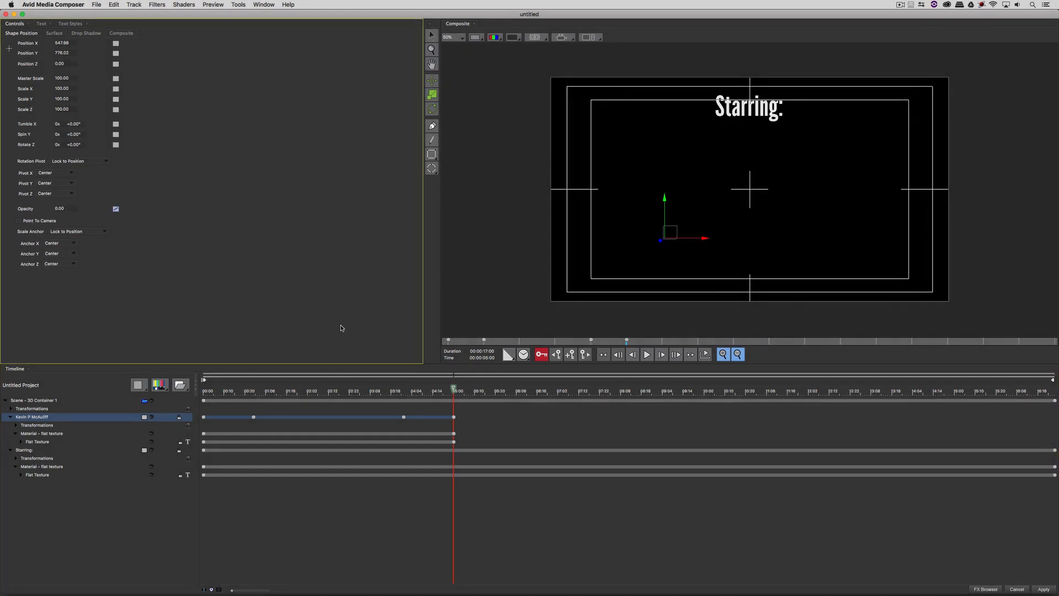
pyautogui.moveTo(359, 393); pyautogui.dragTo(183, 375)
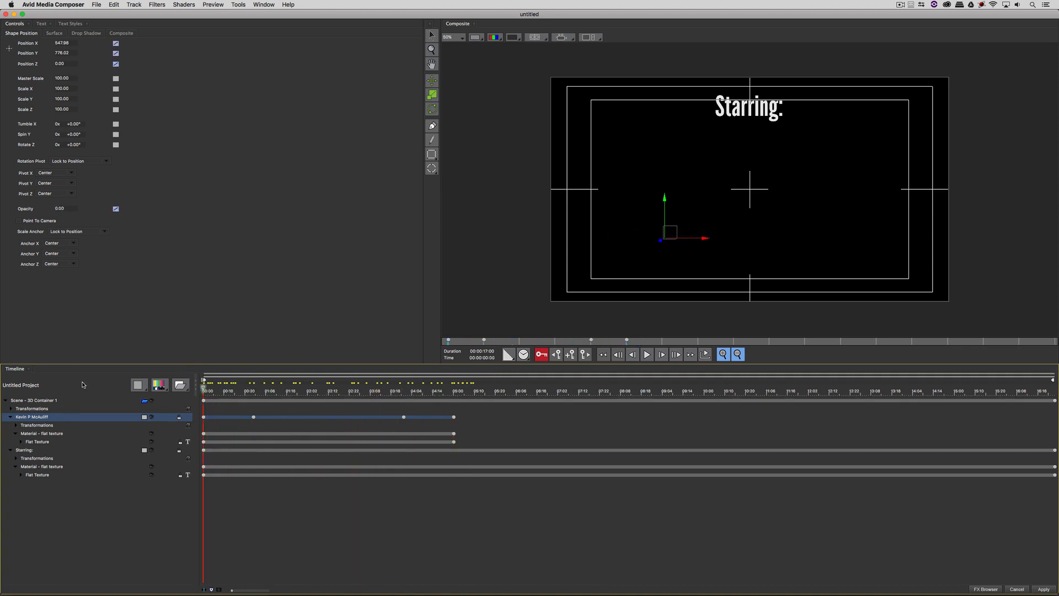
# - Duplicate the name layer with its fade keyframes and move the copy to the upper right under Starring:
pyautogui.press('super+d')
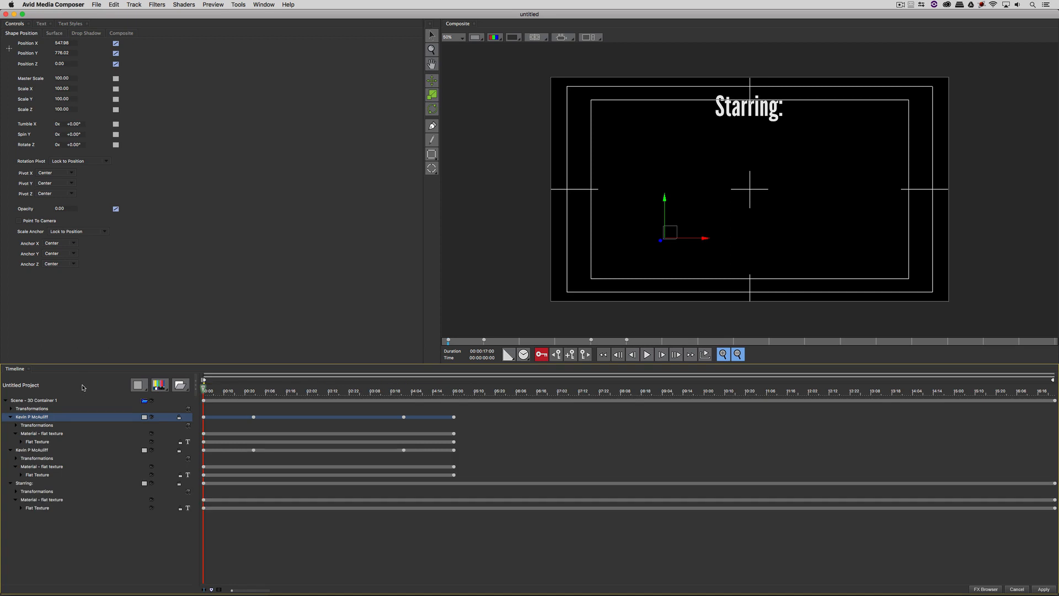
pyautogui.rightClick(58, 417)
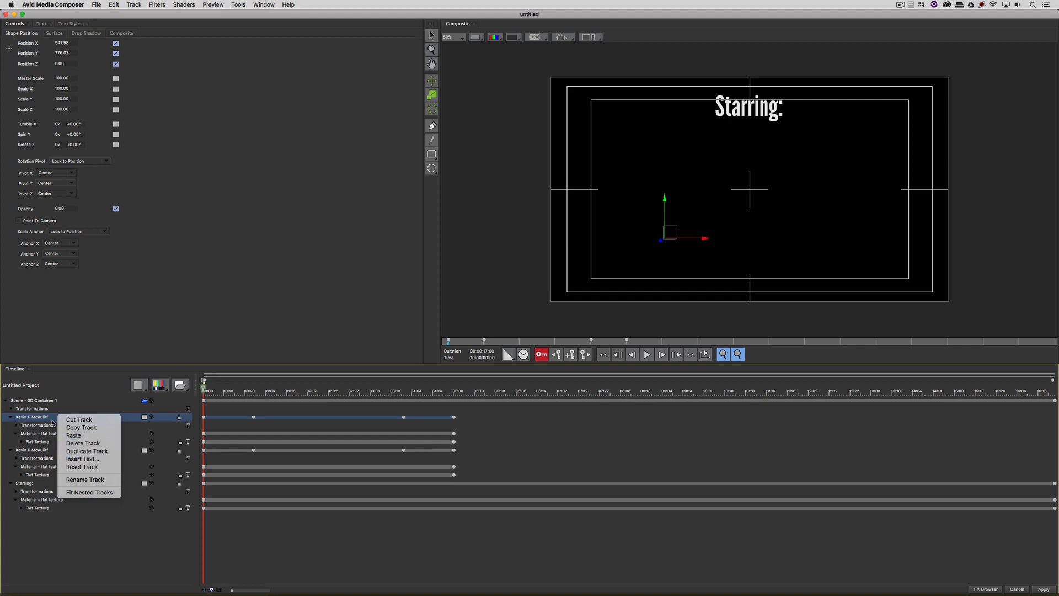
pyautogui.click(67, 427)
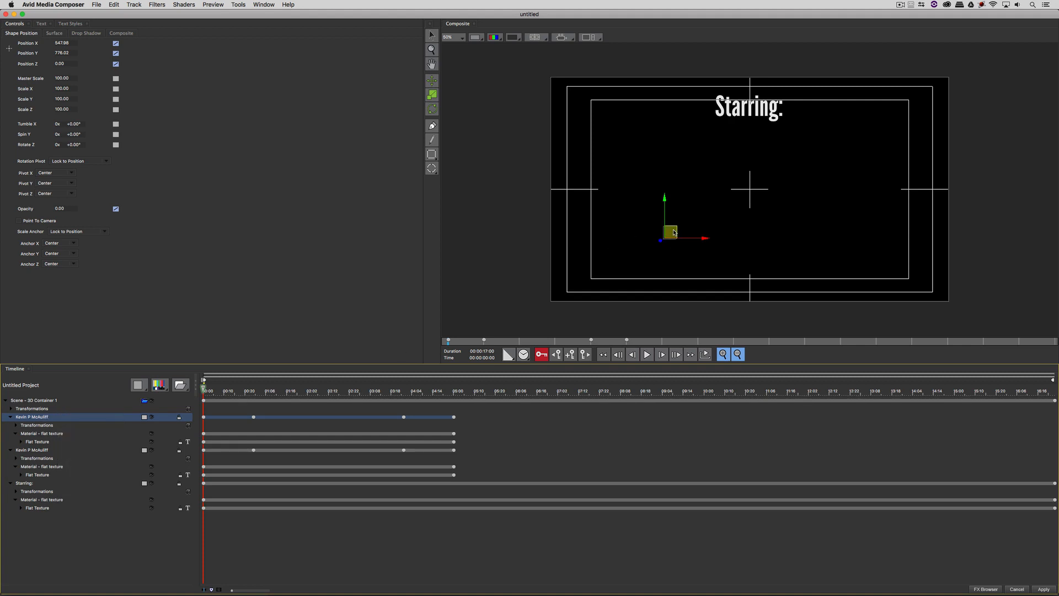
pyautogui.moveTo(670, 234); pyautogui.dragTo(831, 146)
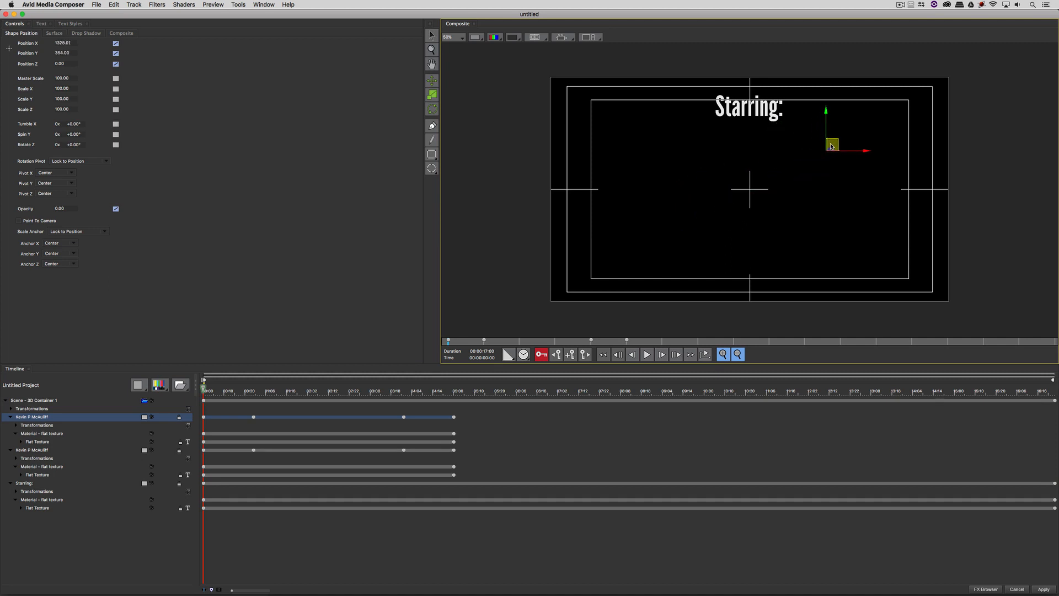
pyautogui.click(333, 391)
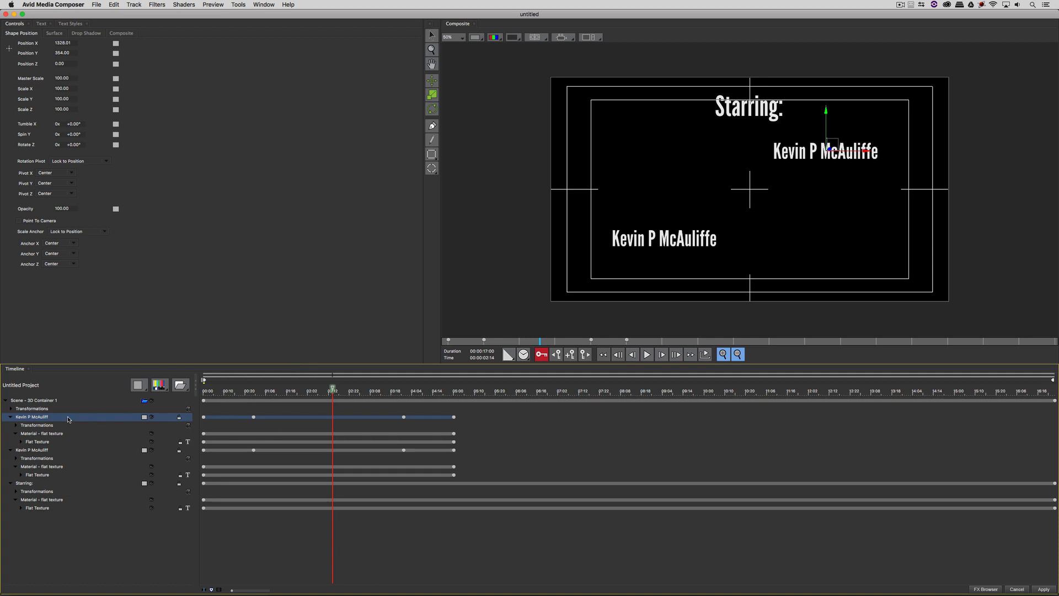
# - Replace the copied layer's text with the second cast member's name, then scrub to where the first name fades
pyautogui.click(42, 24)
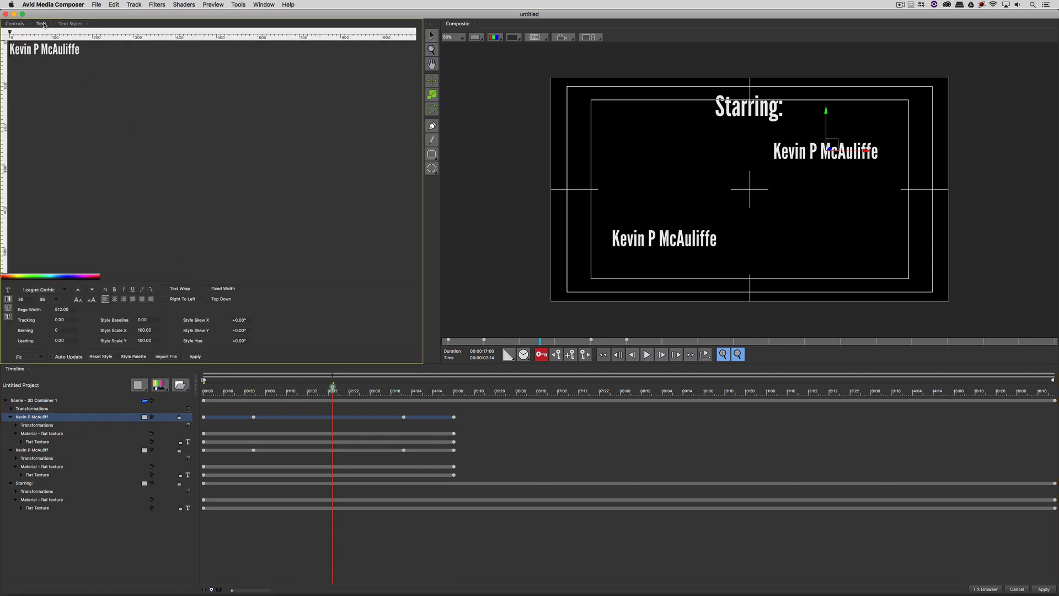
pyautogui.moveTo(131, 49); pyautogui.dragTo(3, 34)
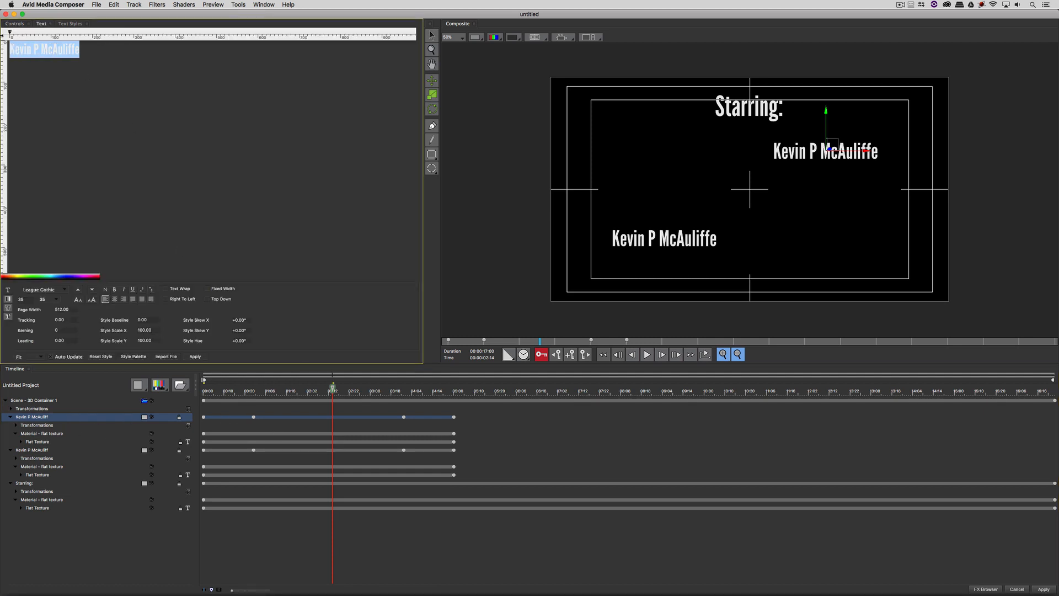
pyautogui.write('Bru')
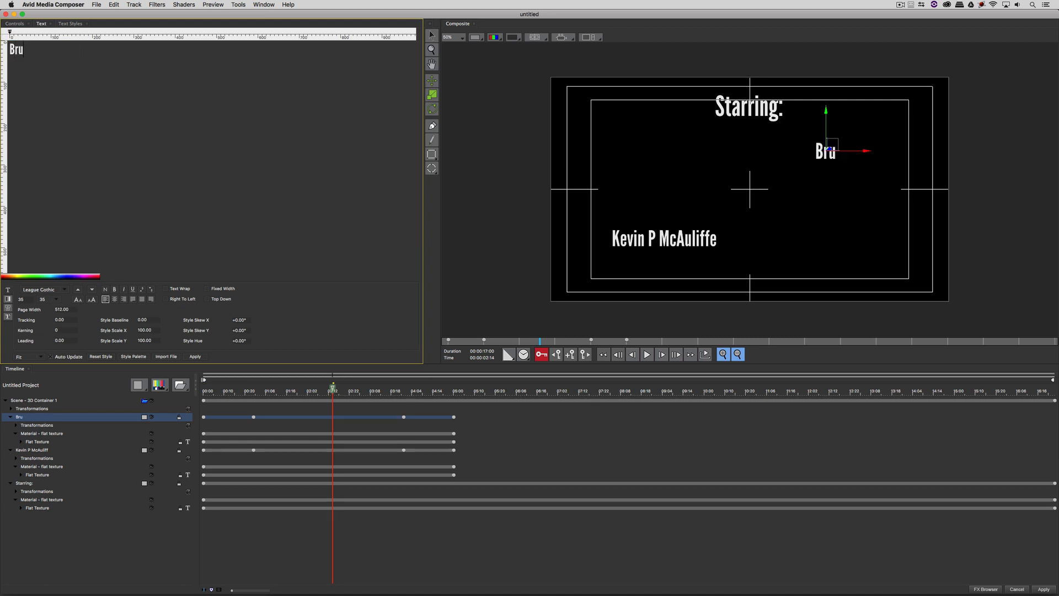
pyautogui.write('ce Waa')
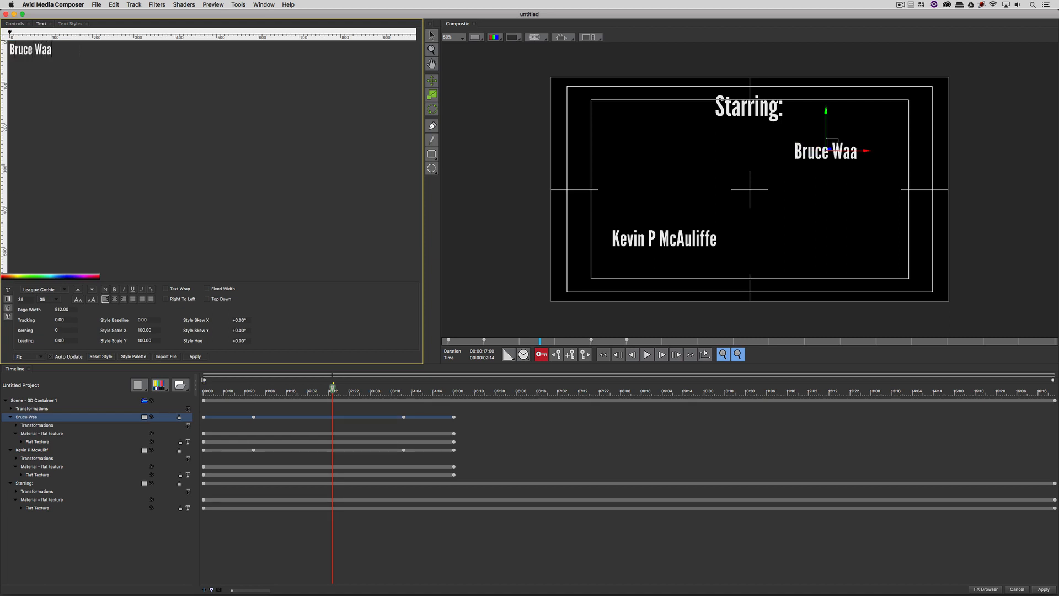
pyautogui.write('ayne')
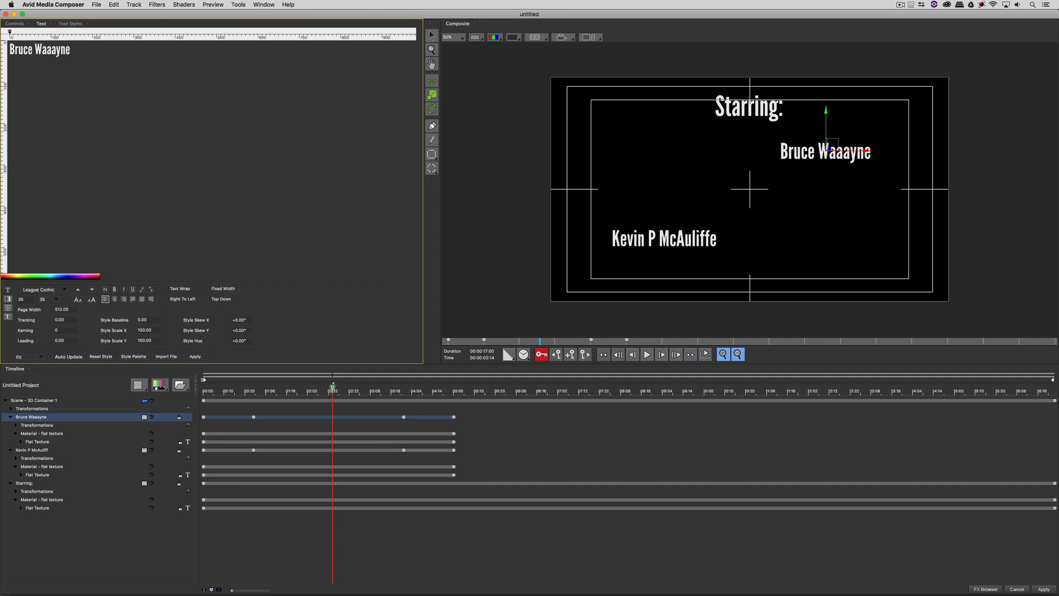
pyautogui.moveTo(304, 396); pyautogui.dragTo(404, 395)
# - Start the second name layer at the playhead, then add a later duplicate at the upper left
pyautogui.moveTo(212, 419); pyautogui.dragTo(605, 403)
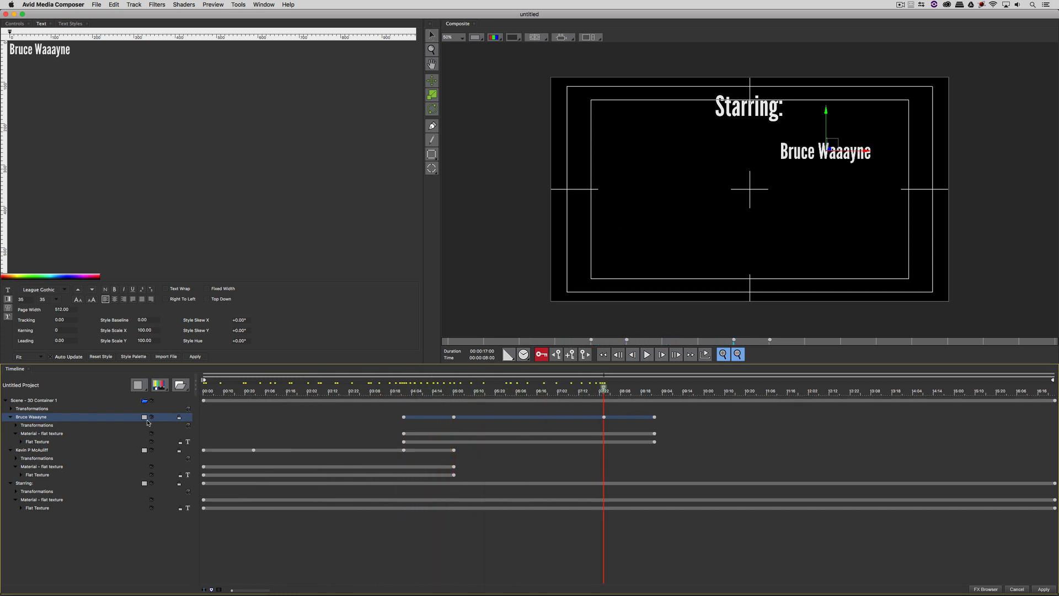
pyautogui.press('super+d')
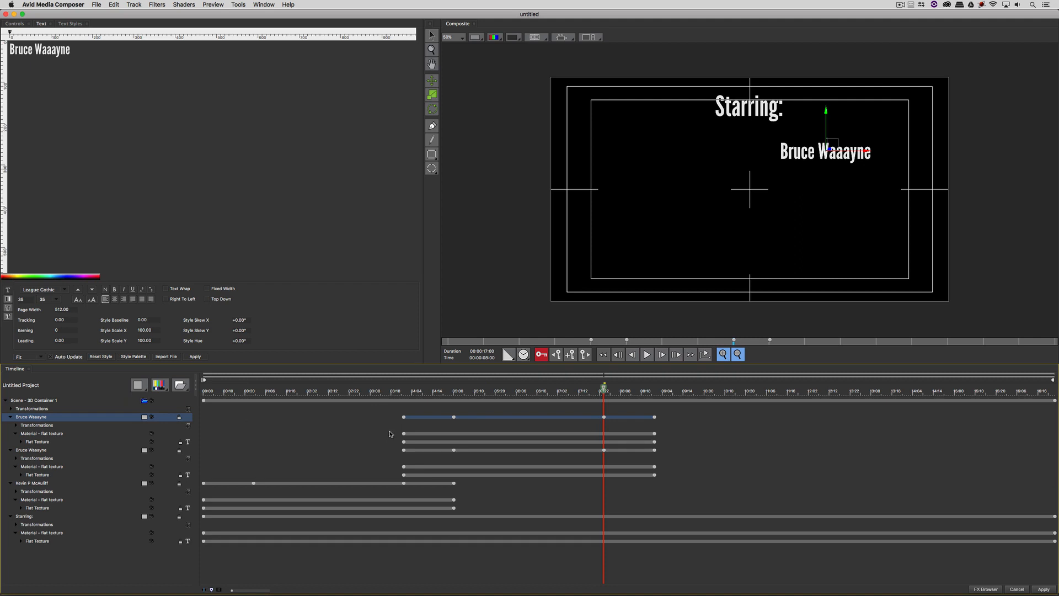
pyautogui.moveTo(423, 418); pyautogui.dragTo(605, 397)
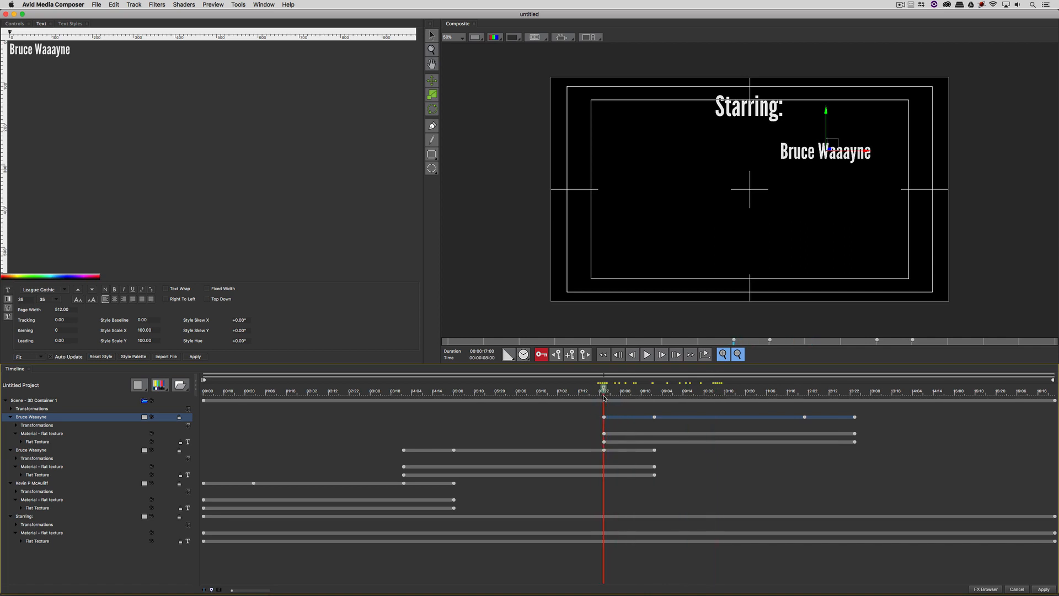
pyautogui.moveTo(829, 146); pyautogui.dragTo(658, 146)
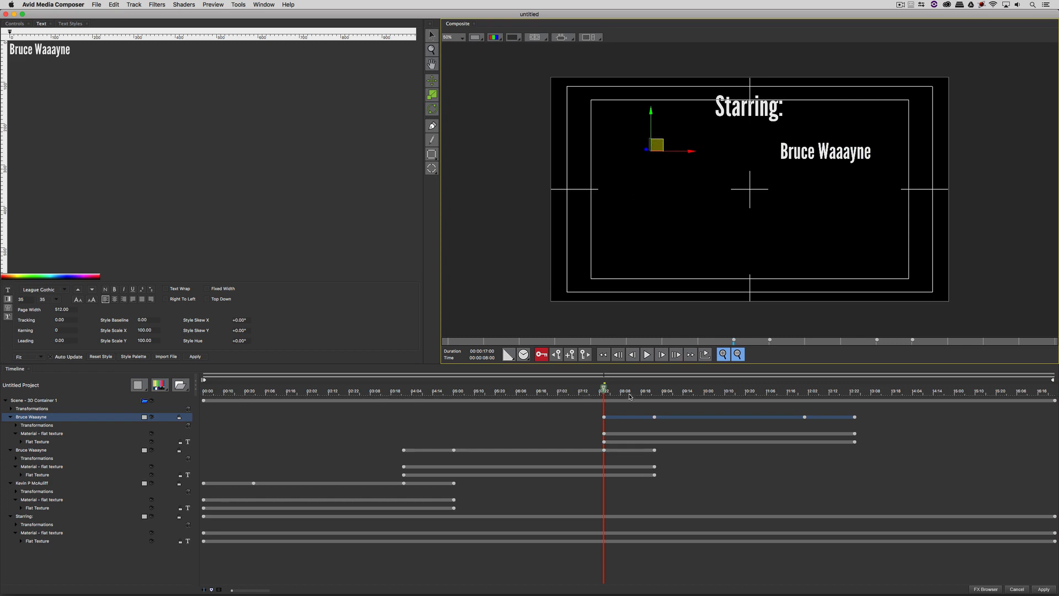
pyautogui.moveTo(630, 396); pyautogui.dragTo(710, 395)
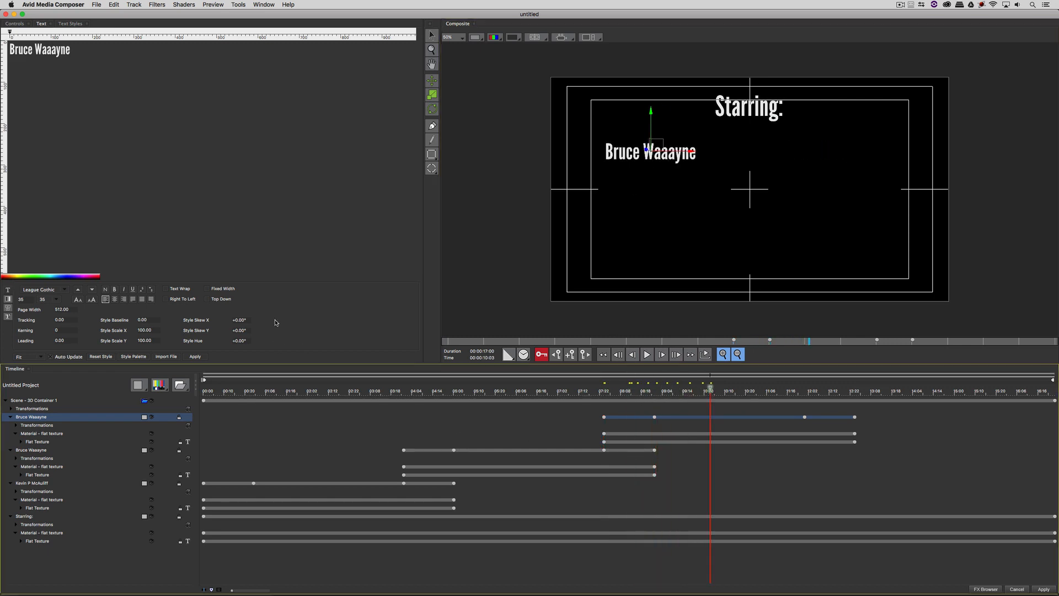
# - Retype the copied layer's text as the third actor's name and preview its fade-in
pyautogui.moveTo(114, 94); pyautogui.dragTo(10, 49)
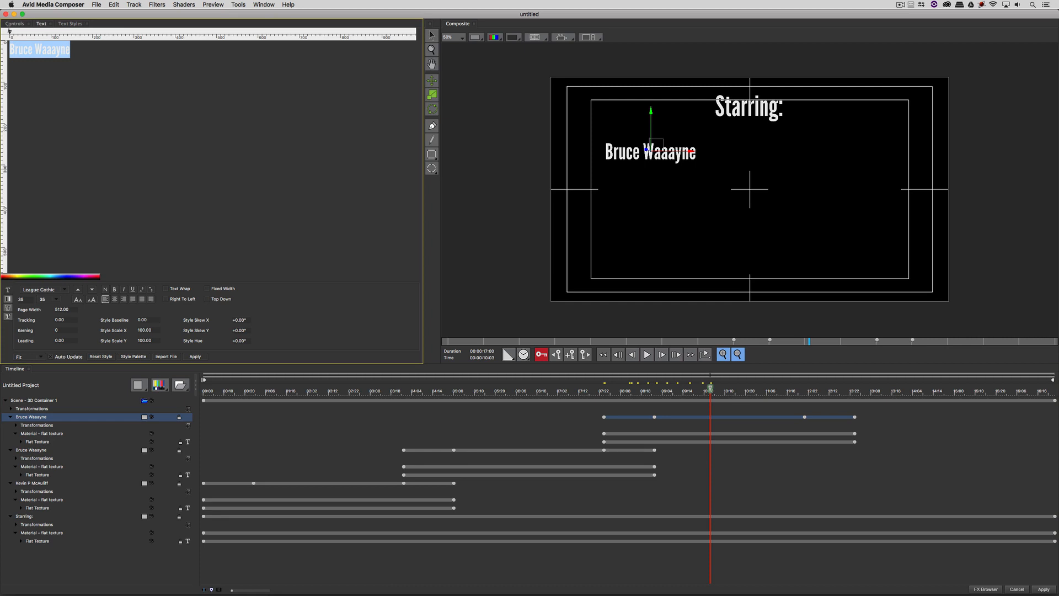
pyautogui.write('Steve R')
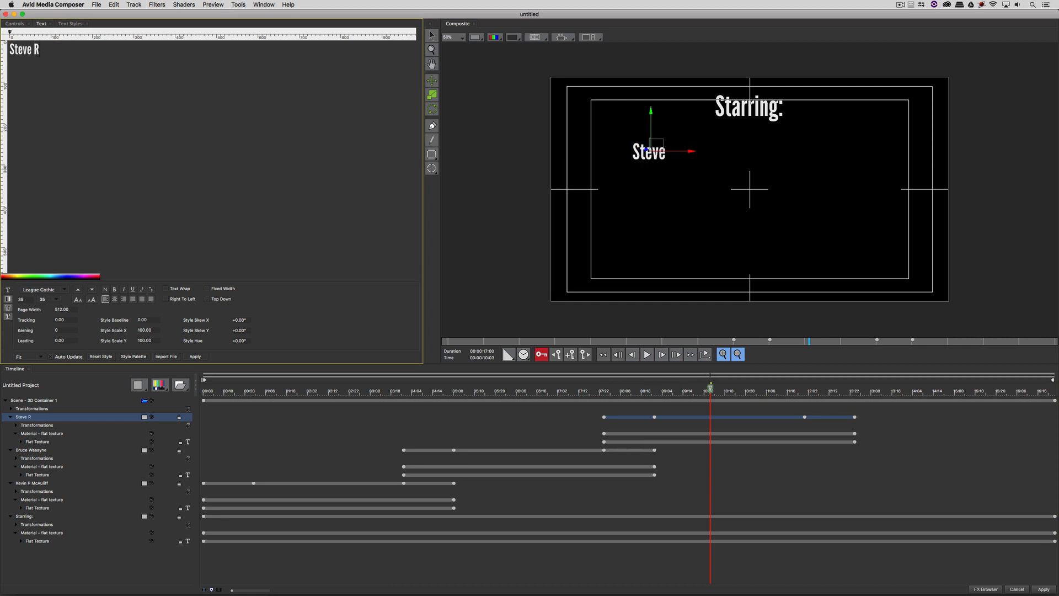
pyautogui.write('oodgers')
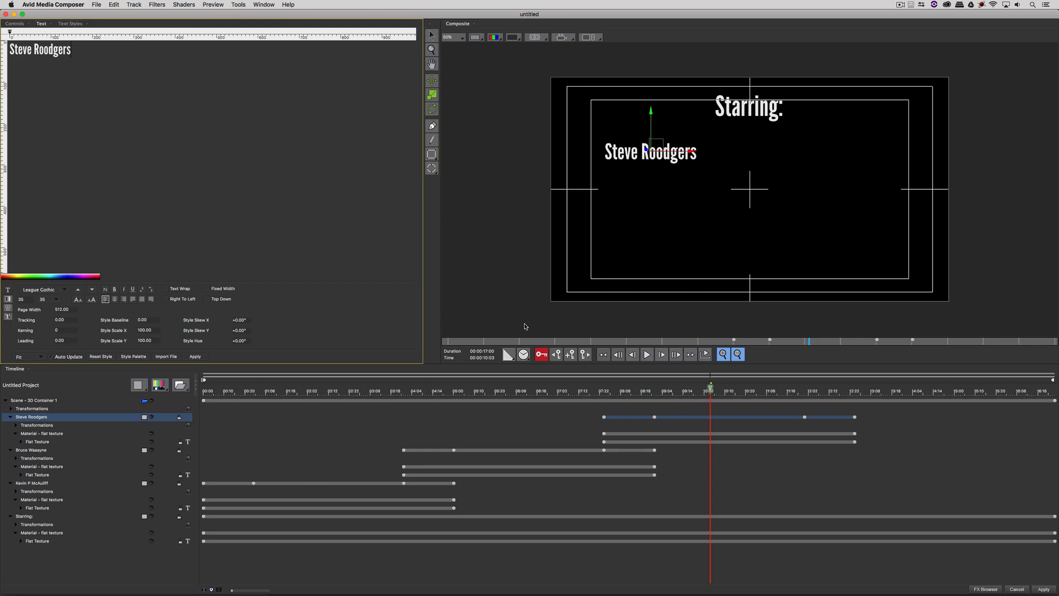
pyautogui.moveTo(737, 389); pyautogui.dragTo(598, 389)
pyautogui.moveTo(554, 427); pyautogui.dragTo(806, 432)
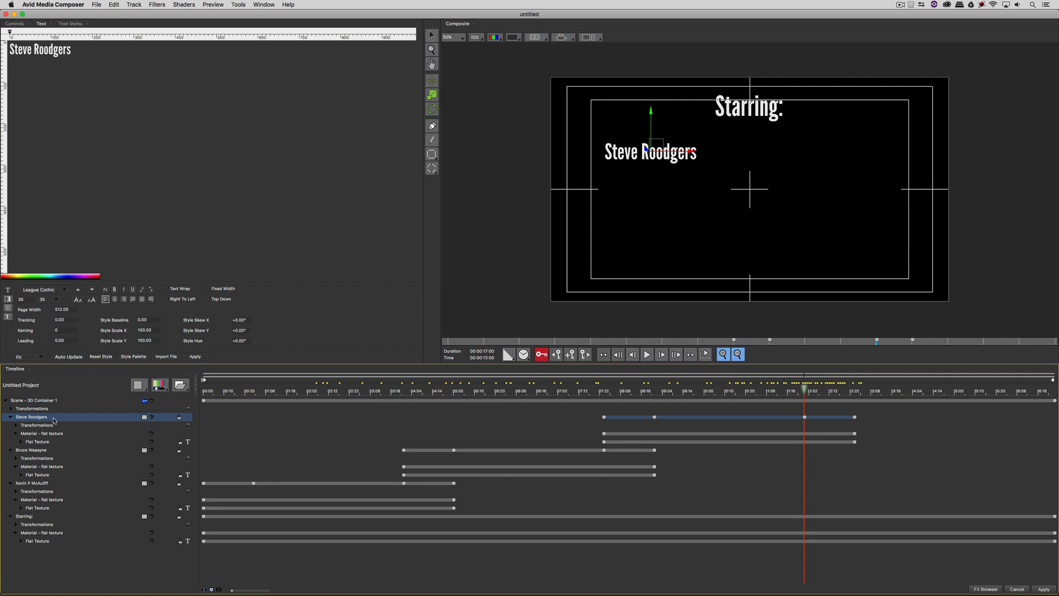
# - Duplicate the third credit layer and move the copy to the lower right of the frame
pyautogui.press('super+d')
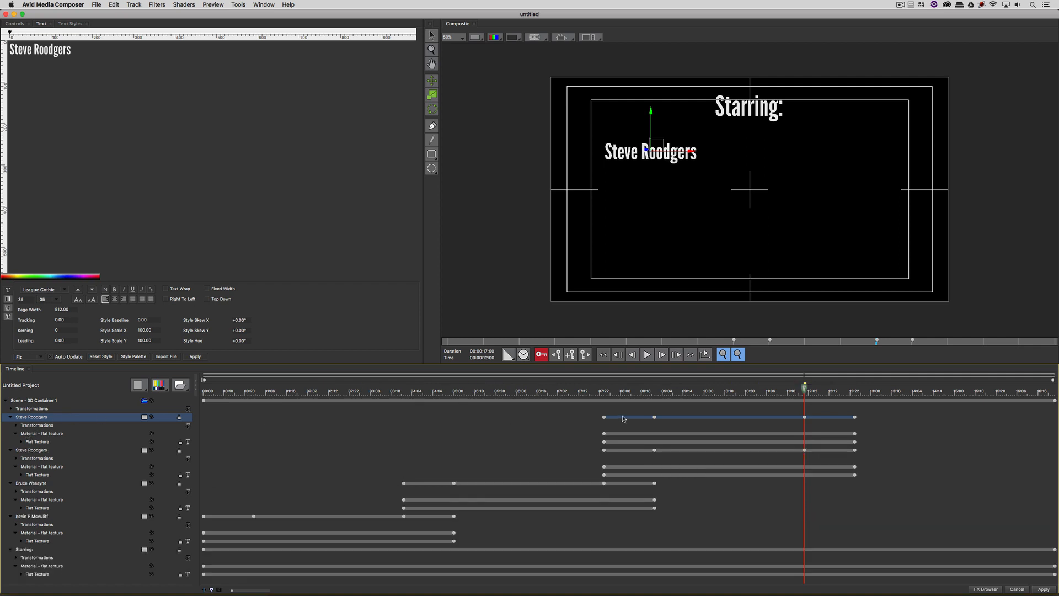
pyautogui.moveTo(658, 150); pyautogui.dragTo(839, 230)
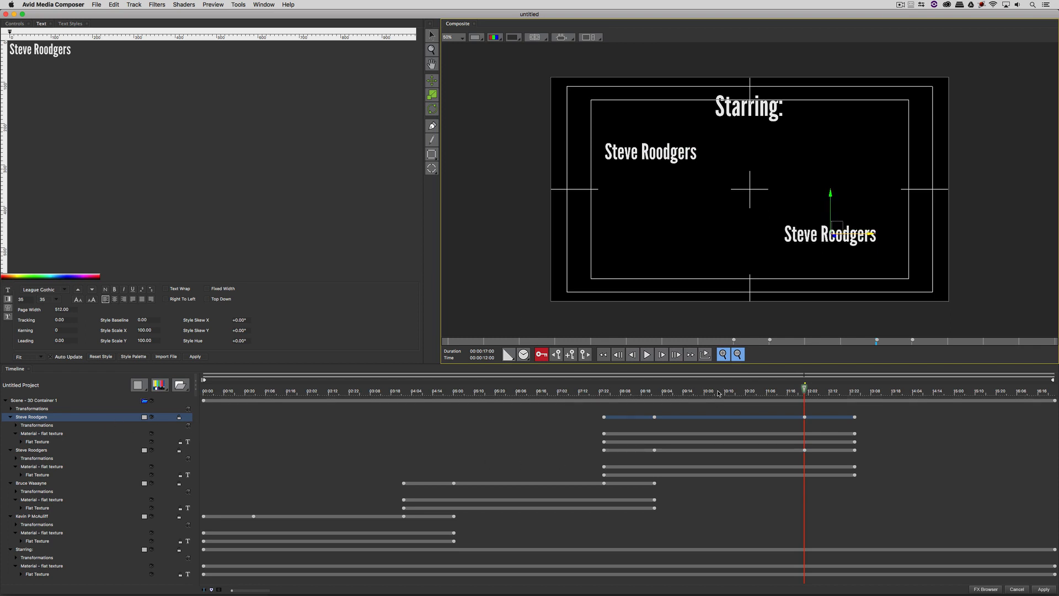
pyautogui.moveTo(719, 393); pyautogui.dragTo(604, 407)
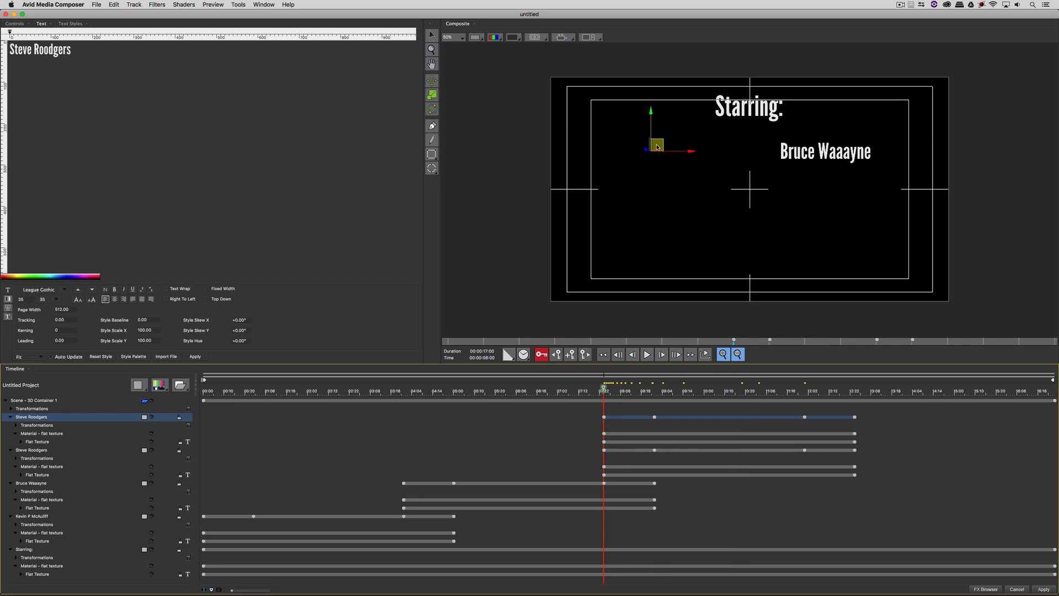
pyautogui.moveTo(660, 149); pyautogui.dragTo(839, 235)
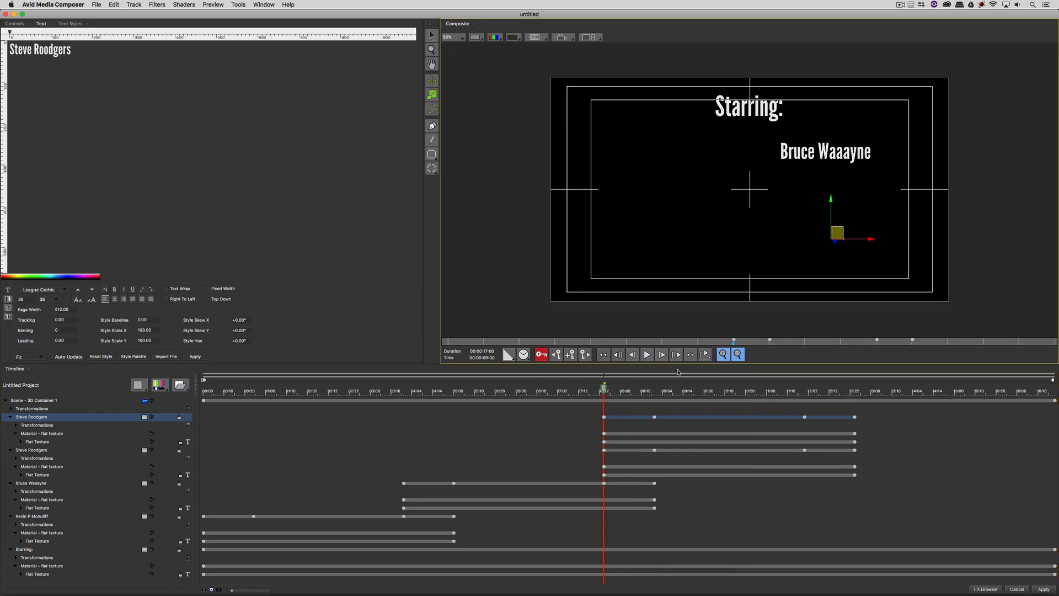
# - Delay the copy to start around 11:20 and select its text for replacement
pyautogui.moveTo(640, 395)
pyautogui.mouseDown()
pyautogui.moveTo(817, 382)
pyautogui.moveTo(804, 385)
pyautogui.mouseUp()
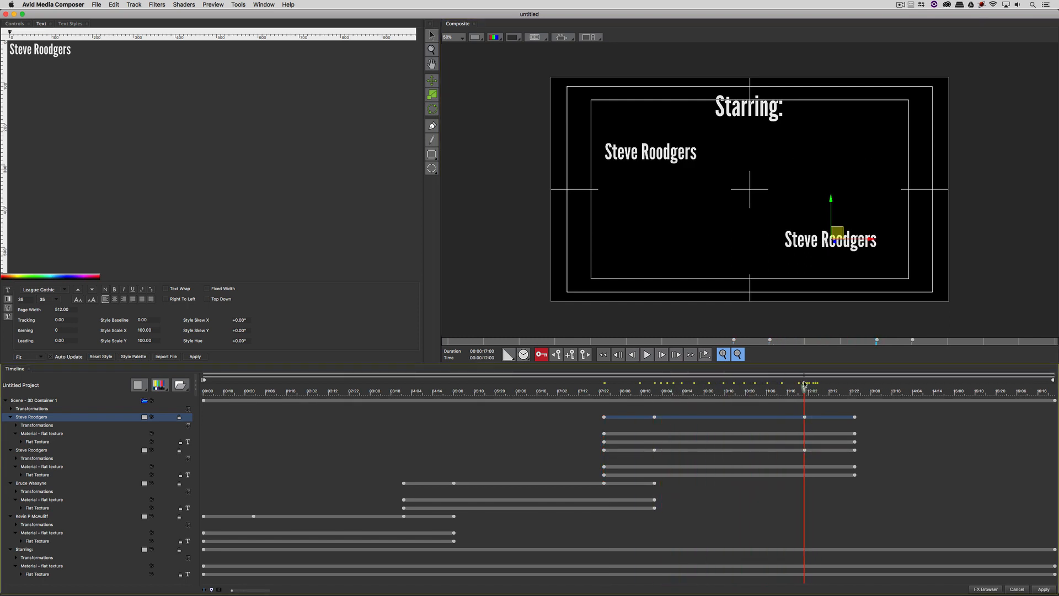
pyautogui.moveTo(690, 417); pyautogui.dragTo(880, 418)
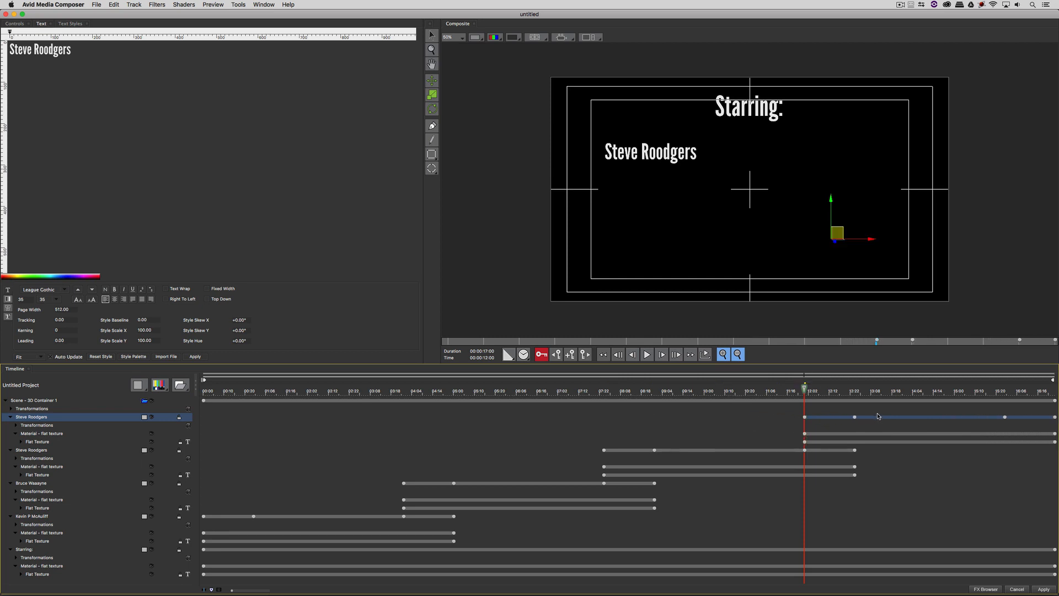
pyautogui.moveTo(823, 390); pyautogui.dragTo(921, 390)
pyautogui.moveTo(109, 70); pyautogui.dragTo(3, 36)
# - Type the fourth actor's name, fixing a typo, and return the playhead to the title's start
pyautogui.write('Tonry S')
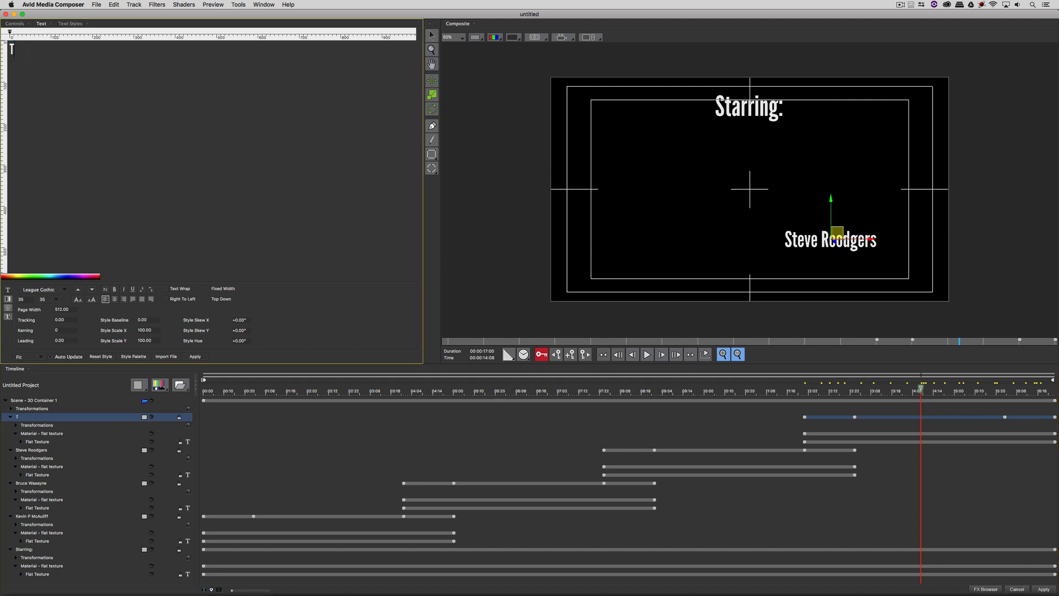
pyautogui.press('BackSpace')
pyautogui.press('BackSpace')
pyautogui.press('BackSpace')
pyautogui.press('BackSpace')
pyautogui.press('BackSpace')
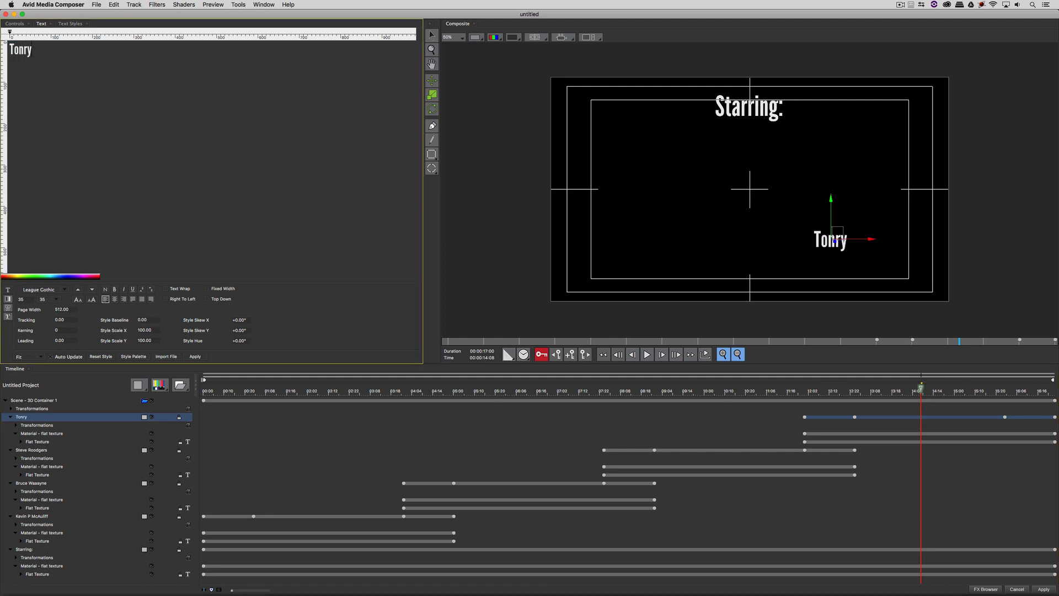
pyautogui.write('ny Starrk')
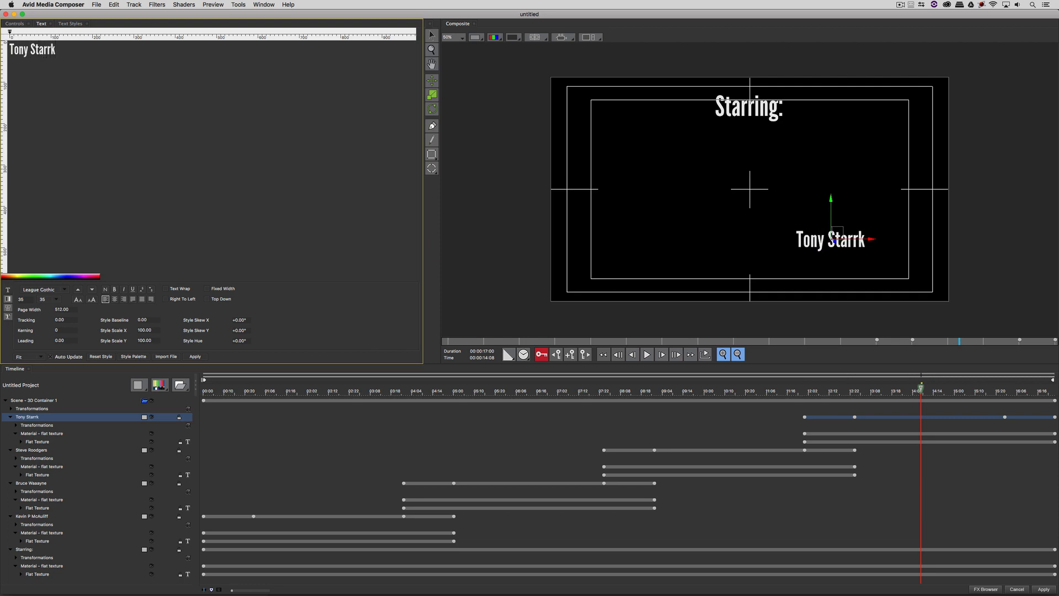
pyautogui.moveTo(806, 395); pyautogui.dragTo(775, 440)
# - Apply the credits to the sequence, then reopen the title effect and its preset list
pyautogui.click(1043, 589)
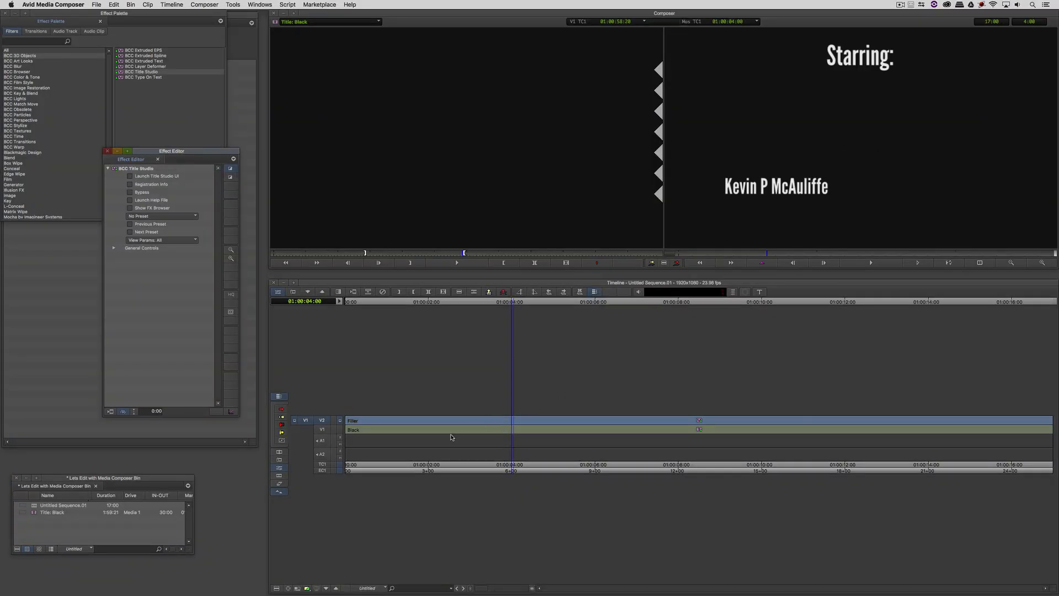
pyautogui.moveTo(451, 434); pyautogui.dragTo(310, 403)
pyautogui.click(521, 432)
pyautogui.press('F6')
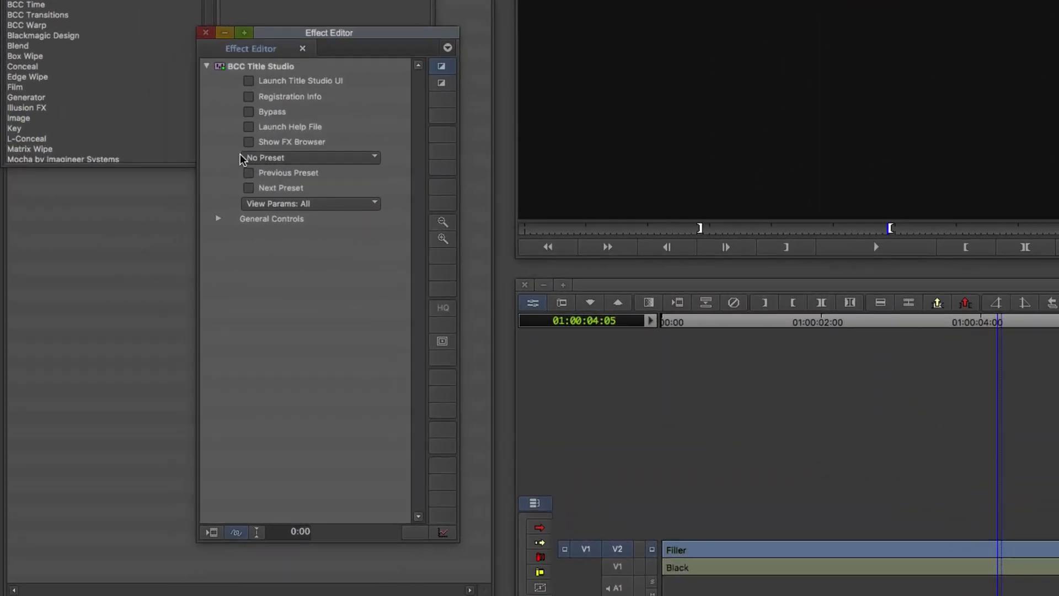
pyautogui.click(145, 208)
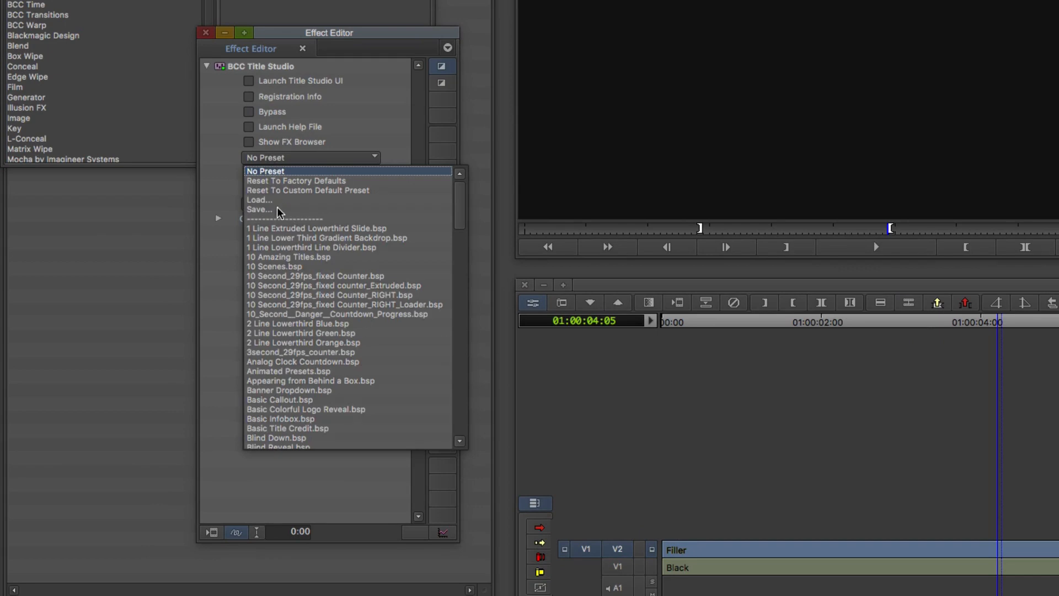
# - Start saving a preset and create a new folder for title presets
pyautogui.click(262, 215)
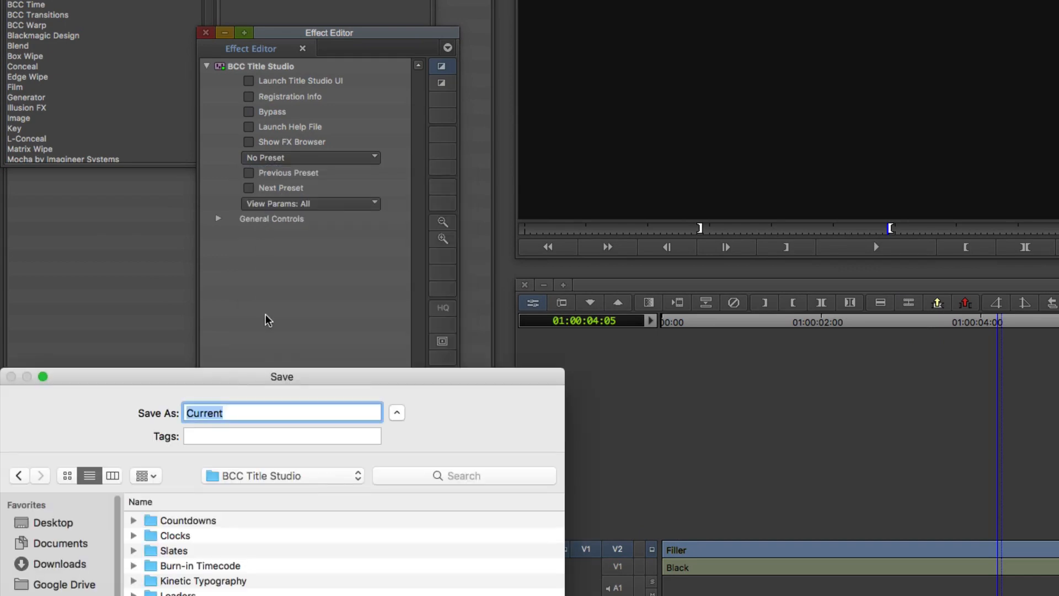
pyautogui.moveTo(281, 374); pyautogui.dragTo(590, 42)
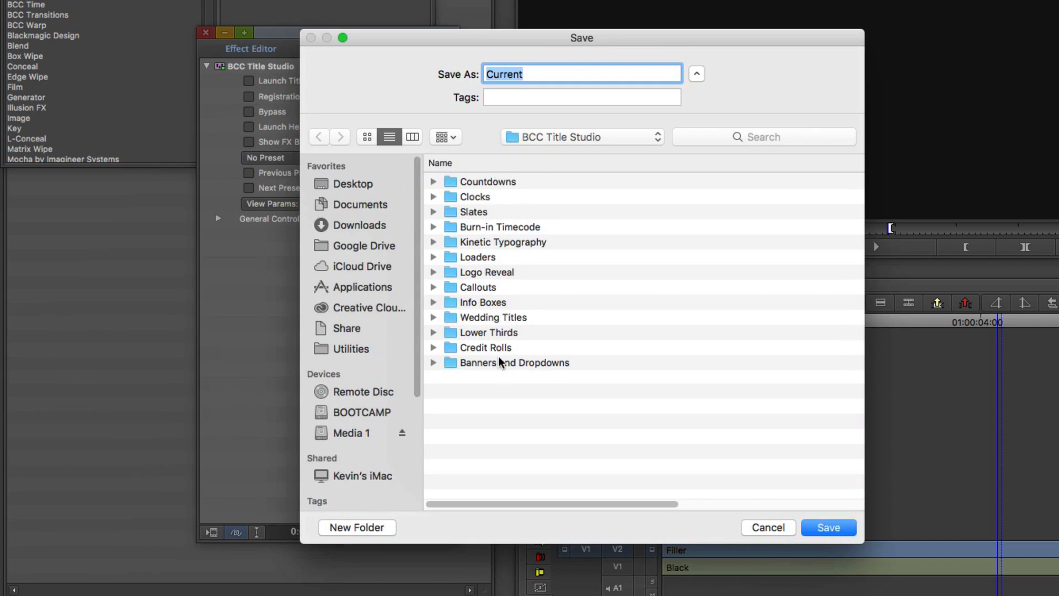
pyautogui.click(357, 527)
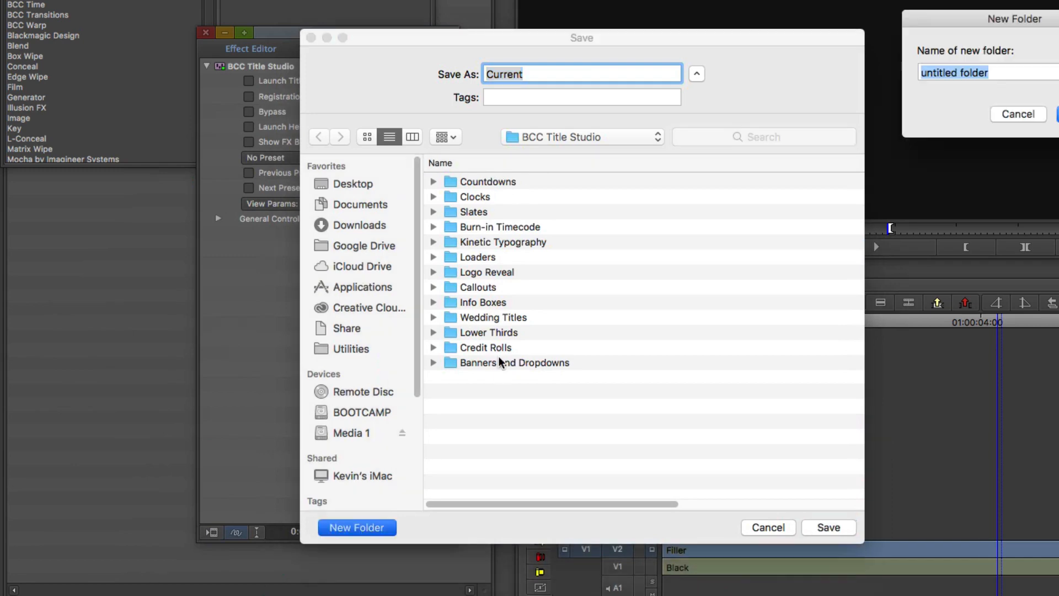
pyautogui.write("Kevin's ")
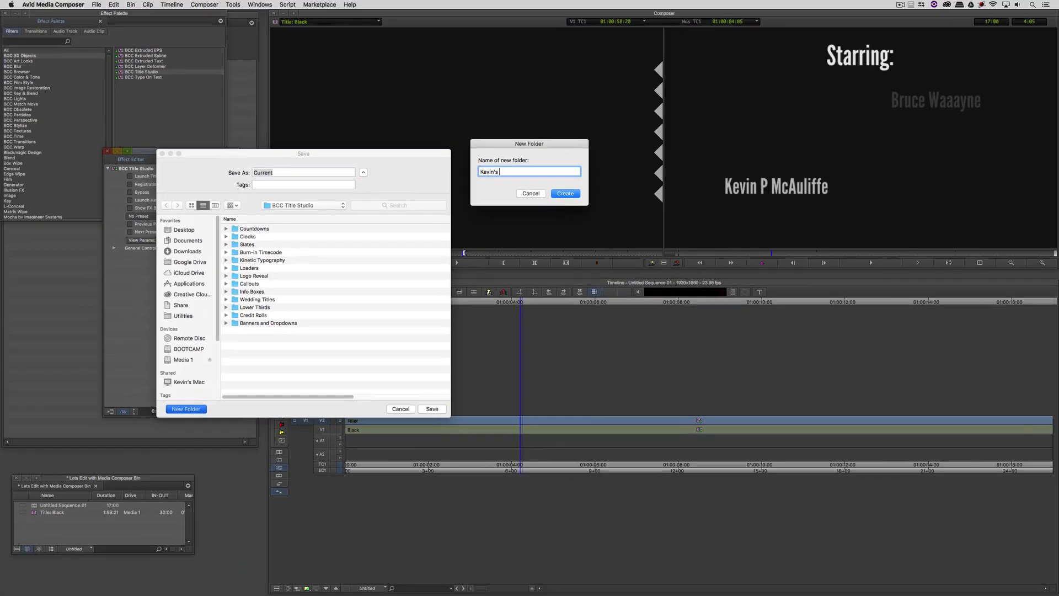
pyautogui.write('Title Presets')
pyautogui.press('Return')
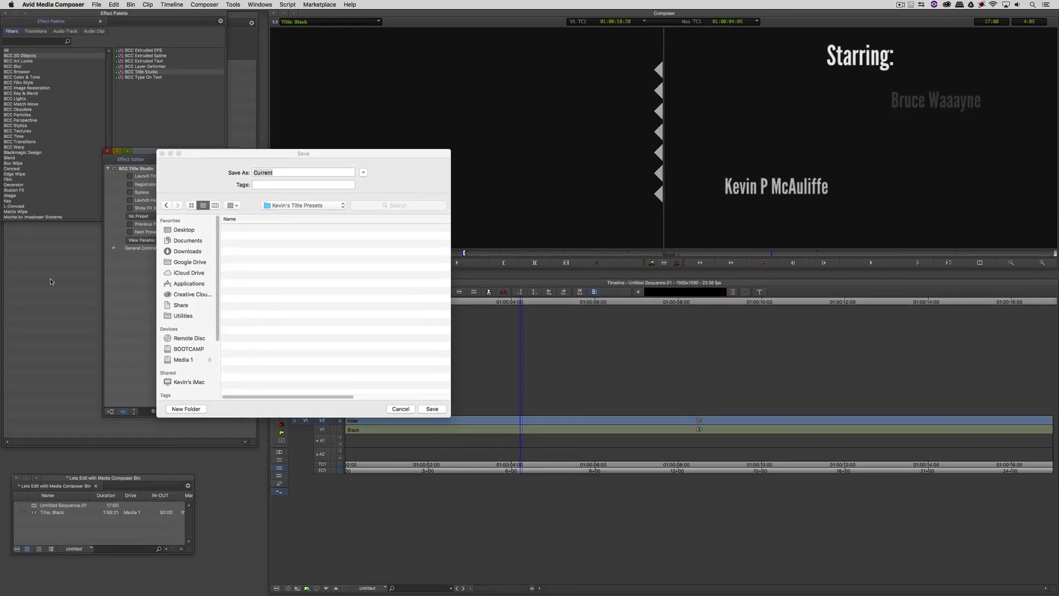
# - Save the preset as 'Basic Credit Sequence' in that folder
pyautogui.click(259, 184)
pyautogui.moveTo(346, 172); pyautogui.dragTo(183, 158)
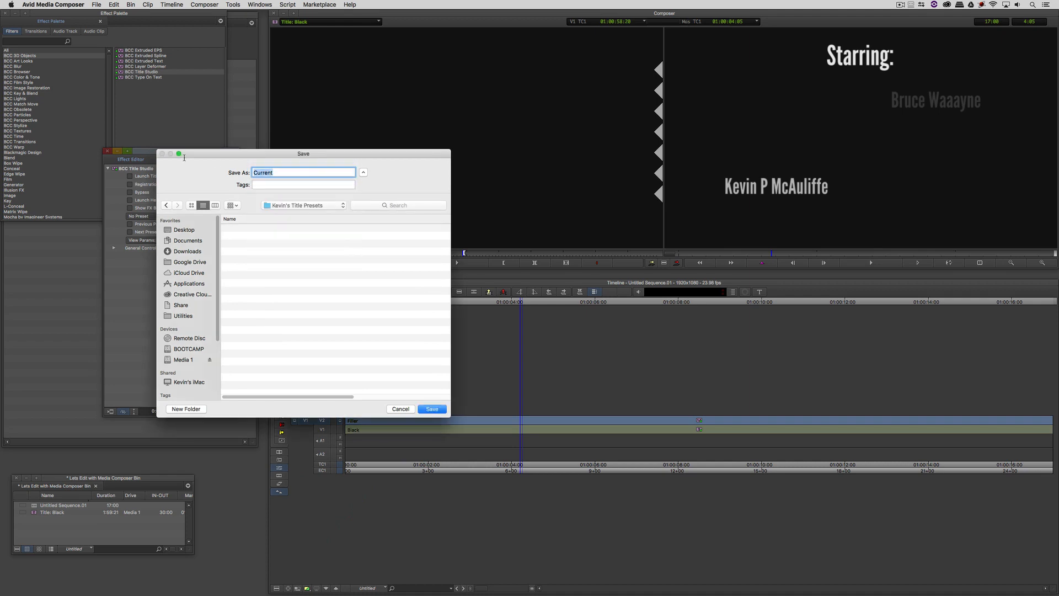
pyautogui.write('Basic Credit Sequence')
pyautogui.press('Return')
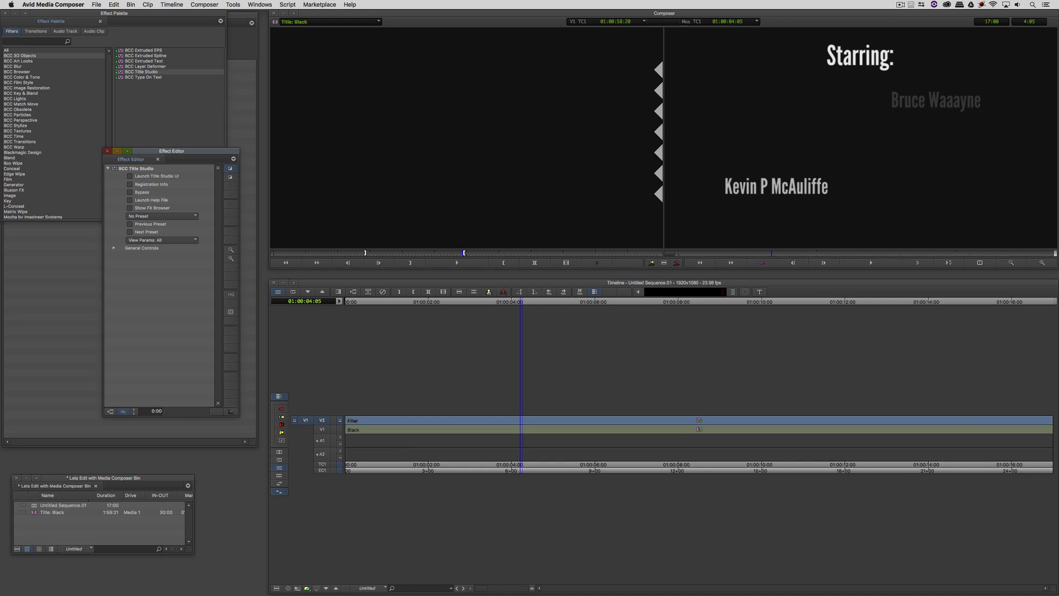
# - Move the sequence to about 01:00:02:22, where the first name appears
pyautogui.click(569, 423)
pyautogui.click(431, 431)
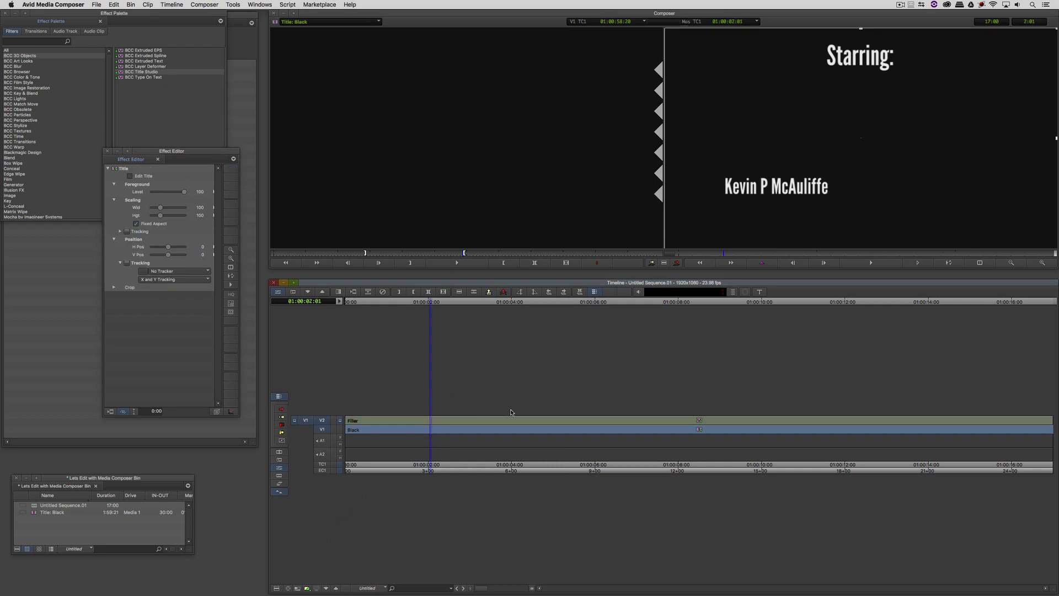
pyautogui.click(467, 420)
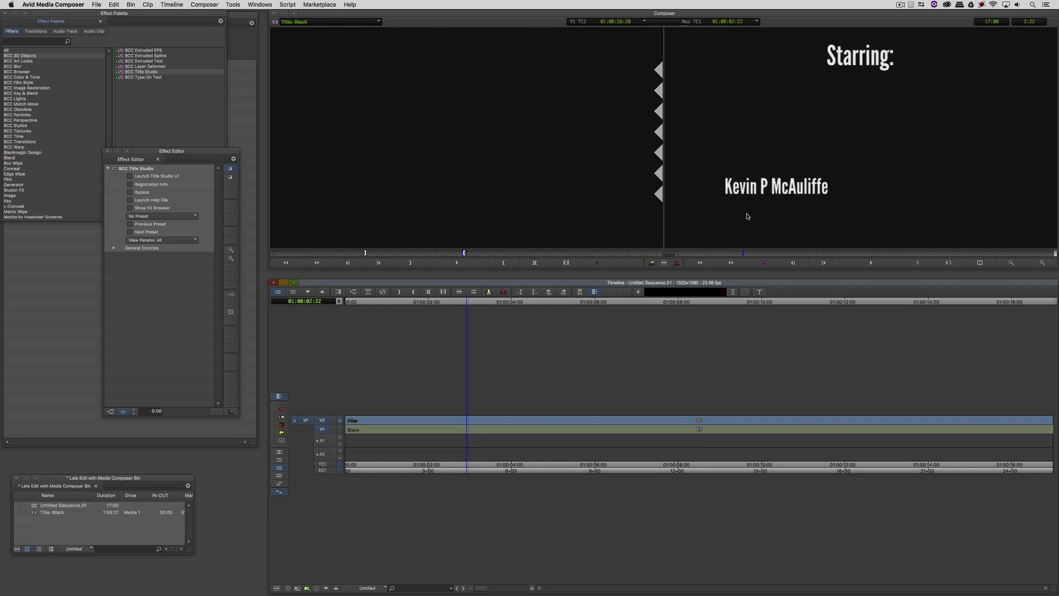
# - In Title Studio, retype the first credited name as a new actor's name and apply it
pyautogui.click(170, 176)
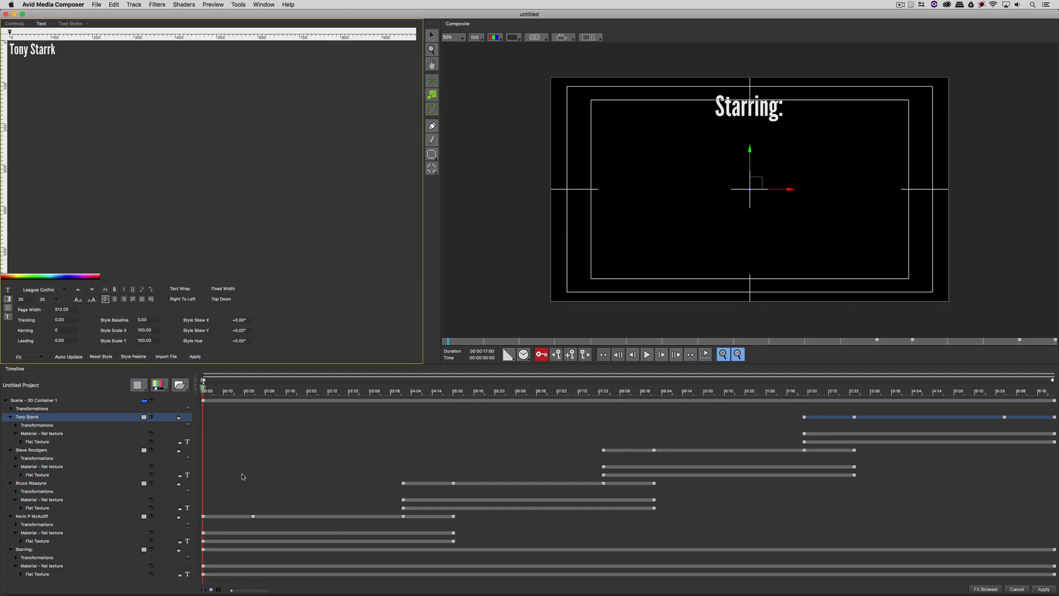
pyautogui.click(50, 517)
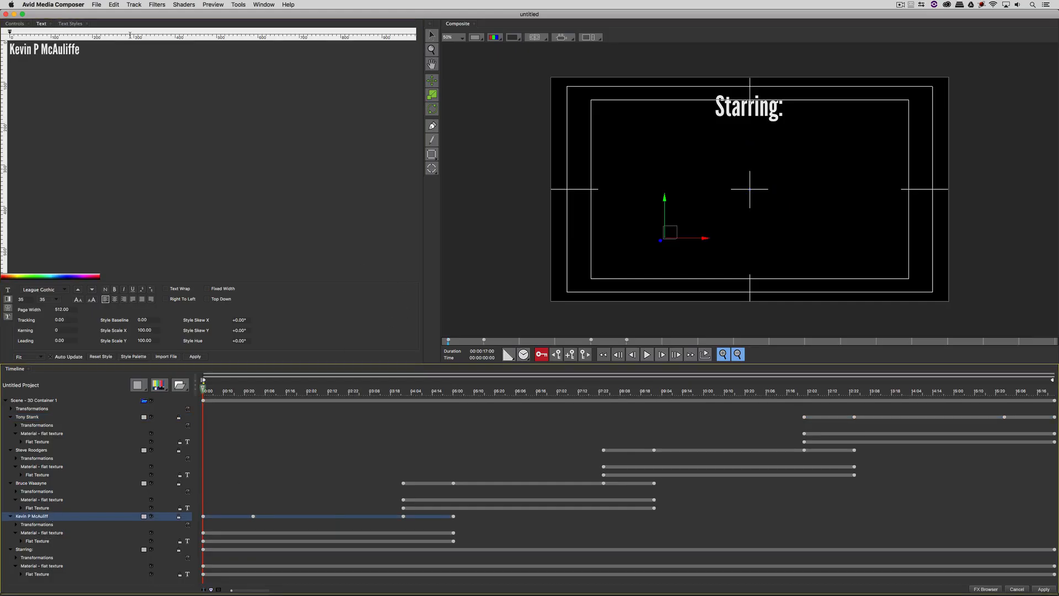
pyautogui.moveTo(110, 51); pyautogui.dragTo(1, 31)
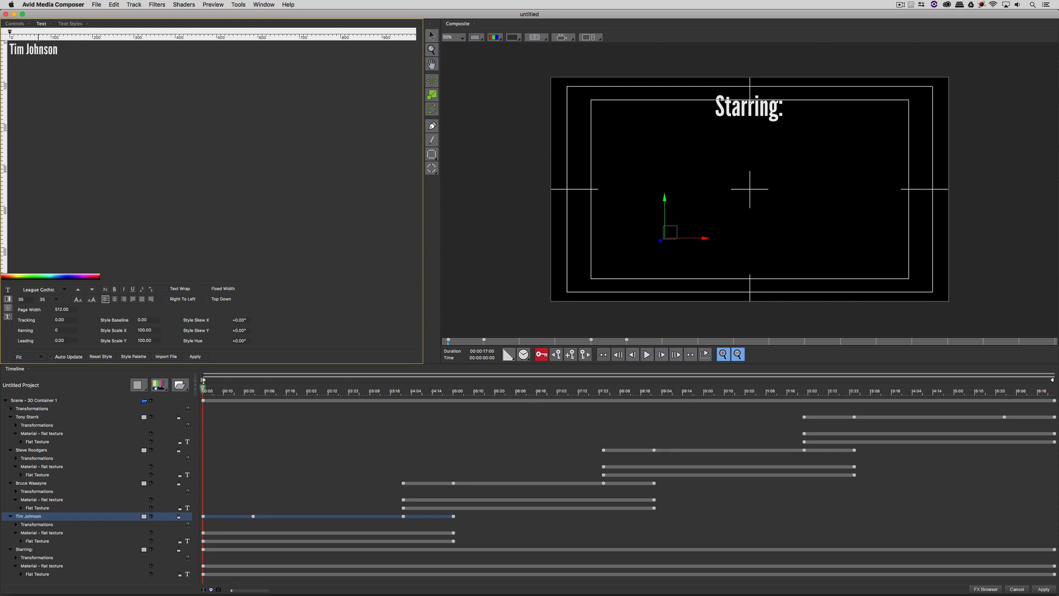
pyautogui.click(1043, 589)
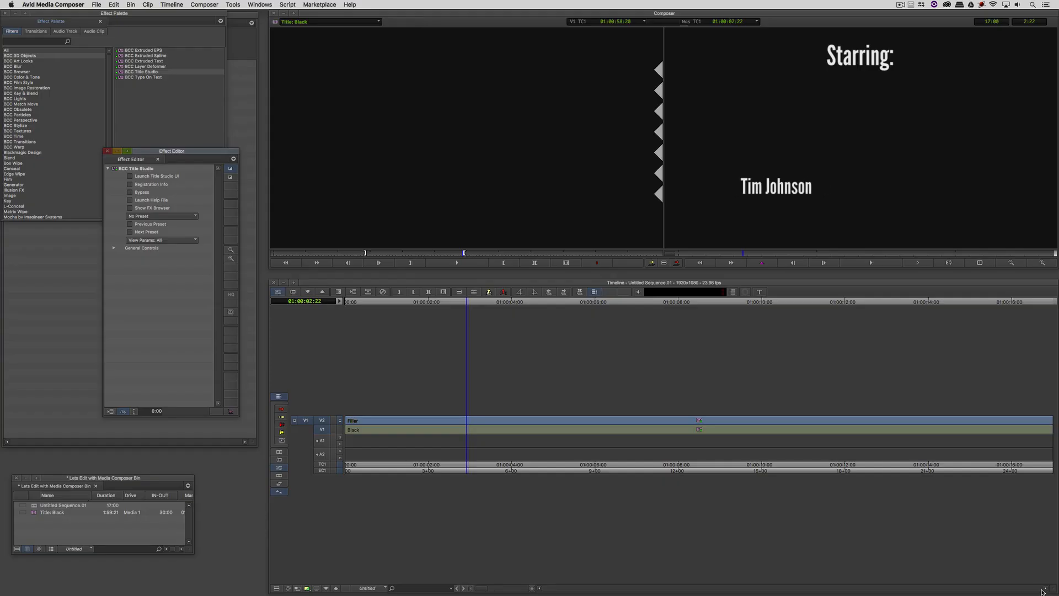
# - Check the applied credit at 01:00:03:01 and reopen the title effect's settings
pyautogui.click(473, 302)
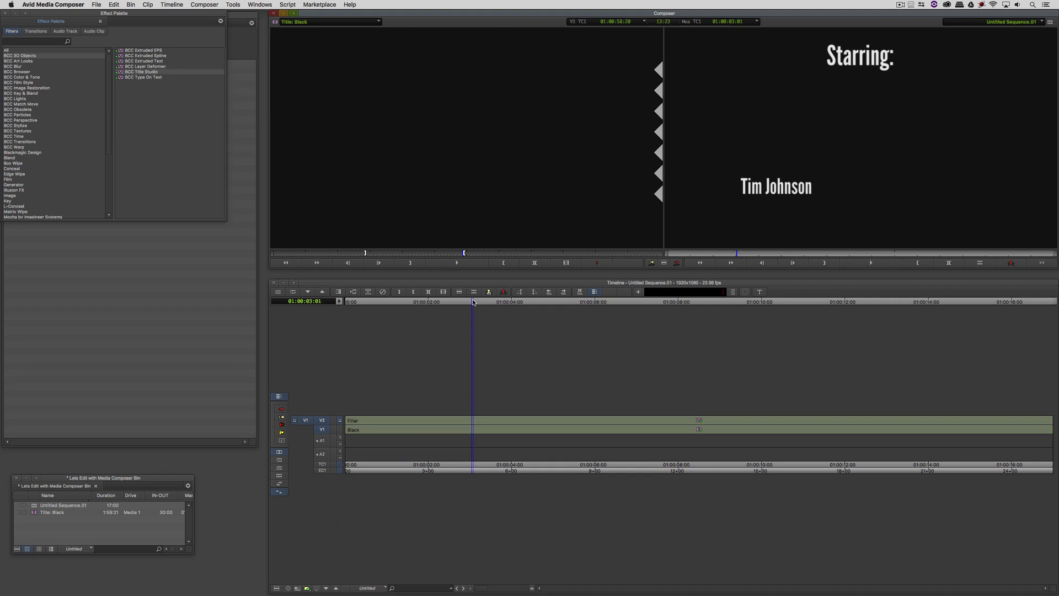
pyautogui.hotkey('shift', 'F10')
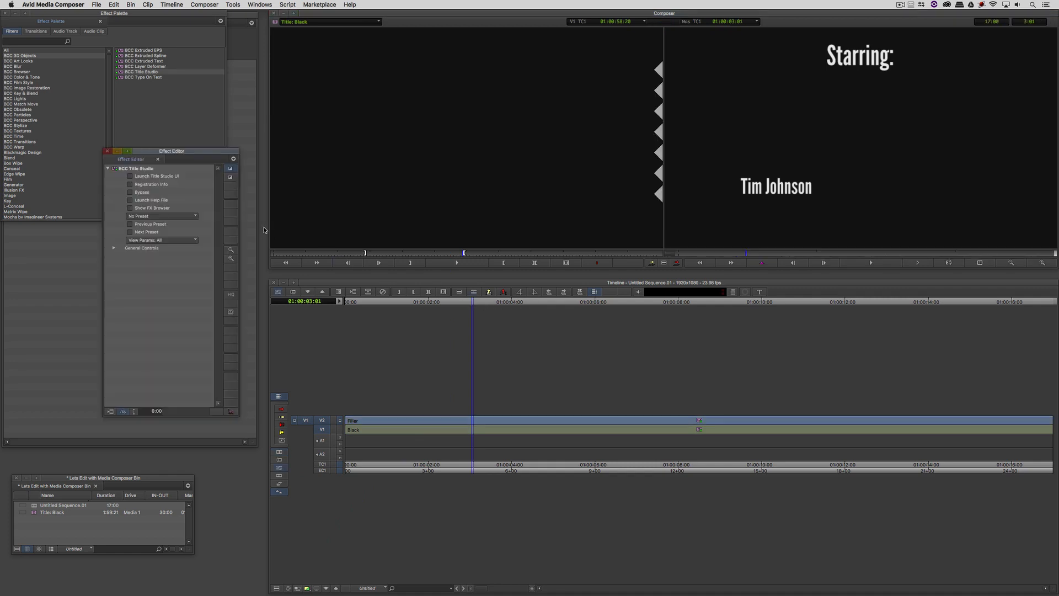
# - Open the title in the FX Browser, preview it, and inspect the Starring: layer in Advanced Mode
pyautogui.click(159, 209)
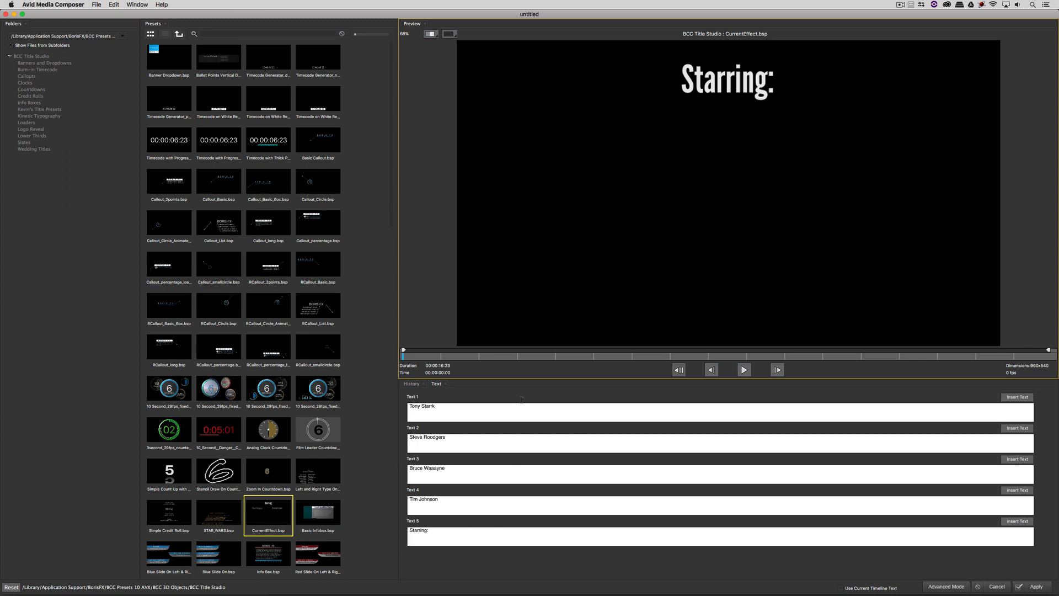
pyautogui.moveTo(523, 355); pyautogui.dragTo(711, 353)
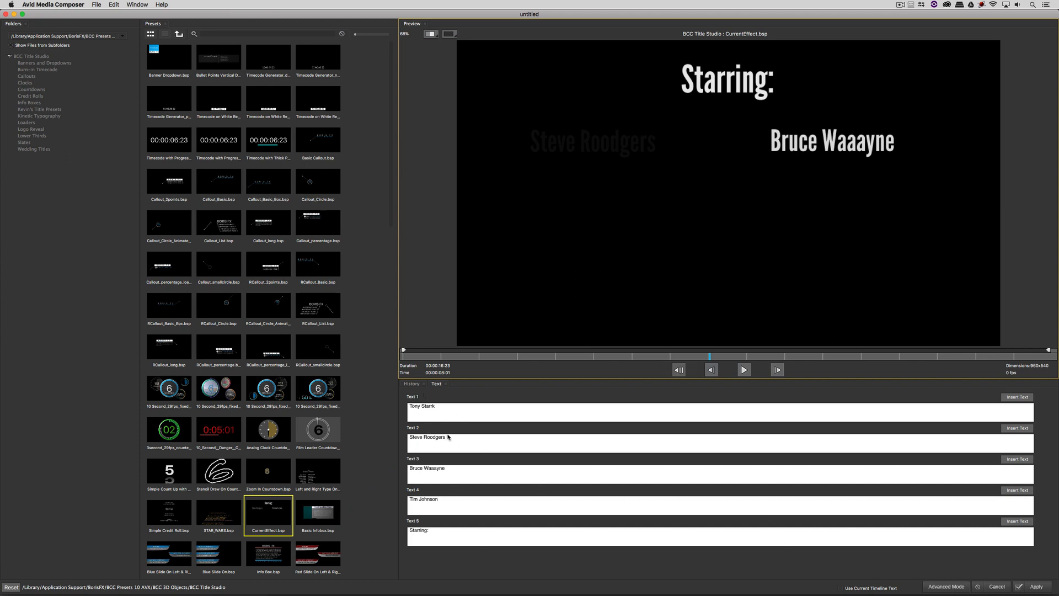
pyautogui.click(951, 588)
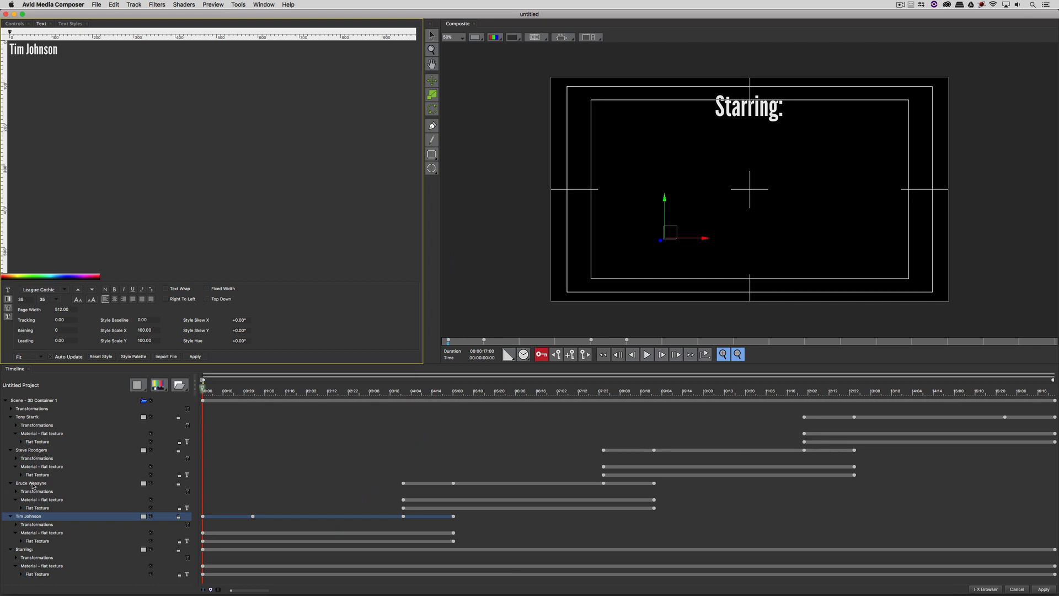
pyautogui.click(26, 550)
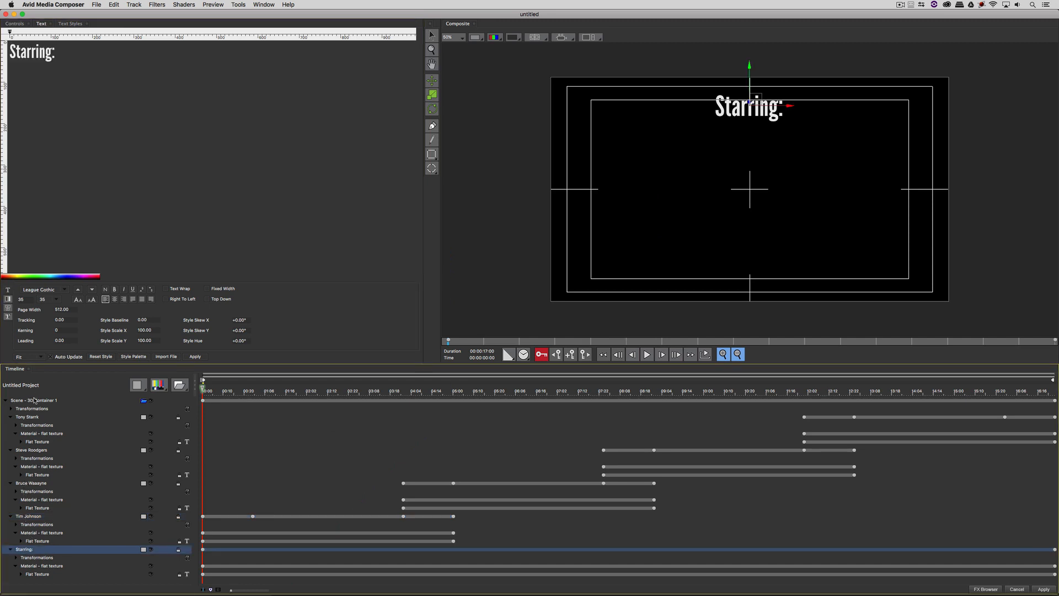
pyautogui.click(986, 589)
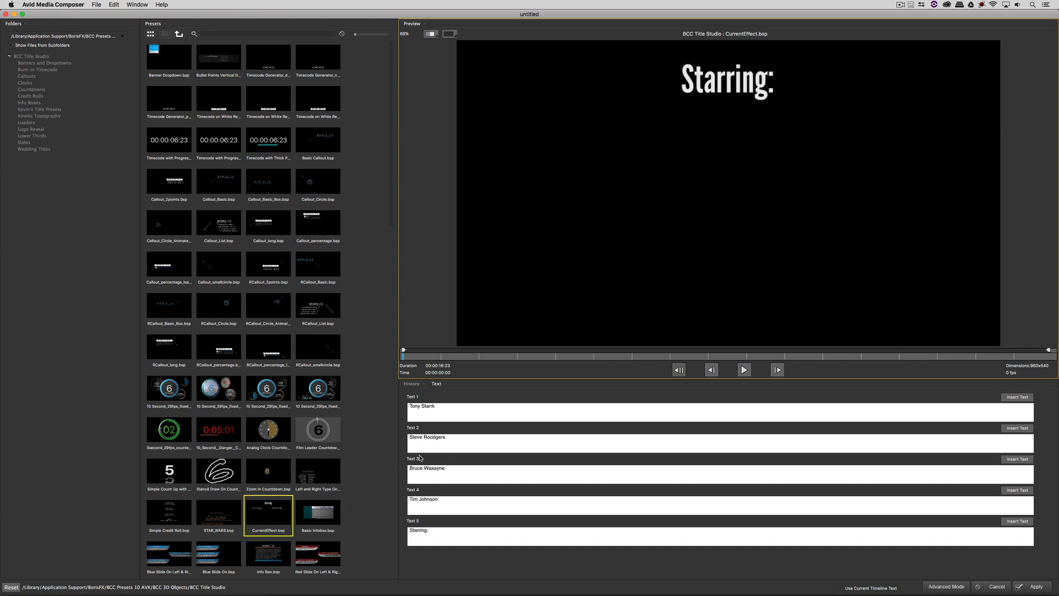
# - Replace the Text 4 field with a new fourth actor's name, update the preview, and apply
pyautogui.click(553, 356)
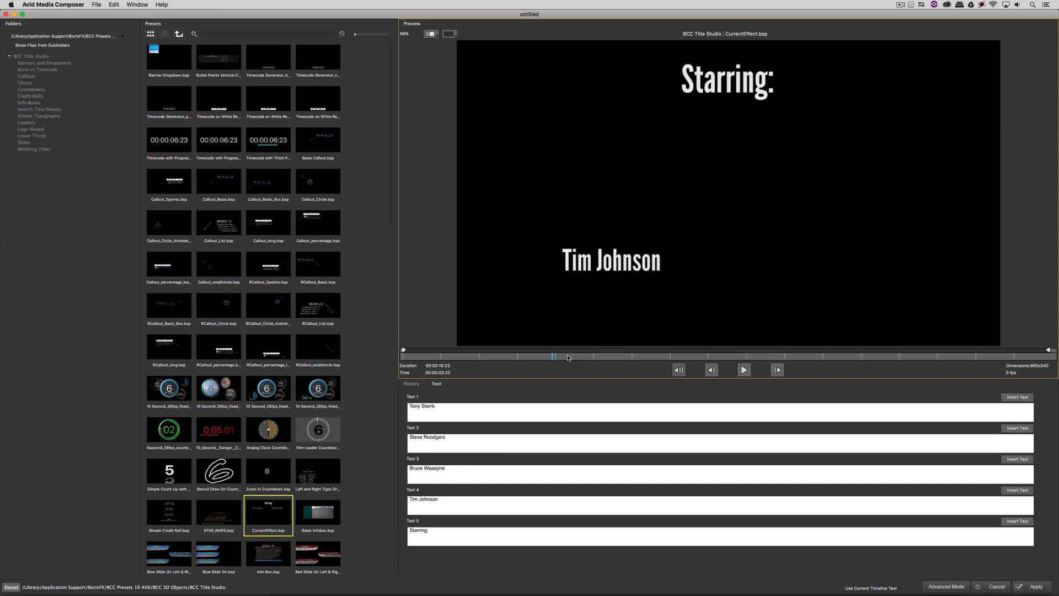
pyautogui.moveTo(446, 506); pyautogui.dragTo(383, 492)
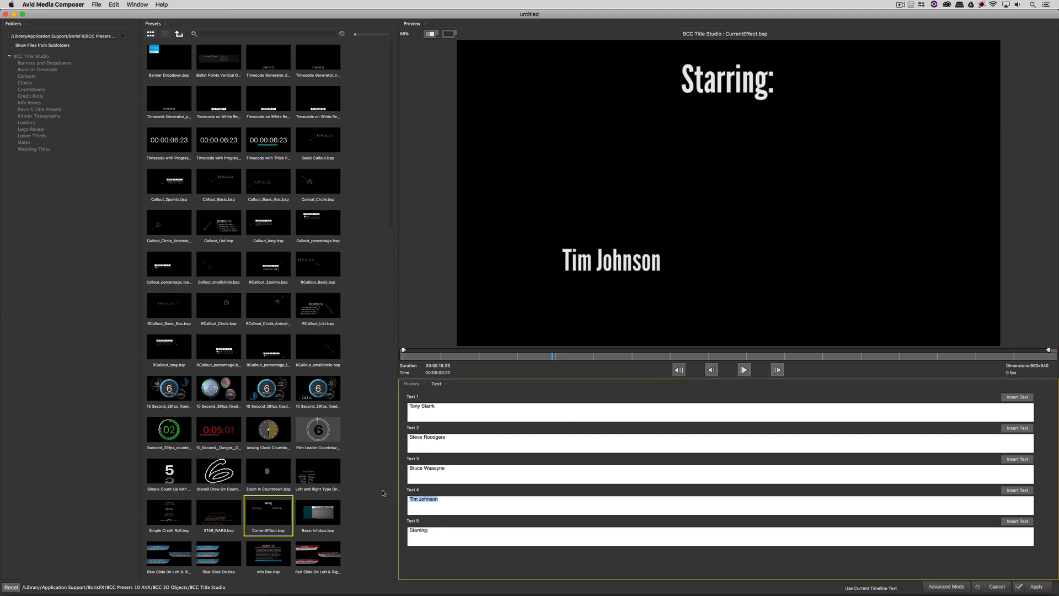
pyautogui.write('Keivn')
pyautogui.write('n P McAuliffe')
pyautogui.click(1018, 491)
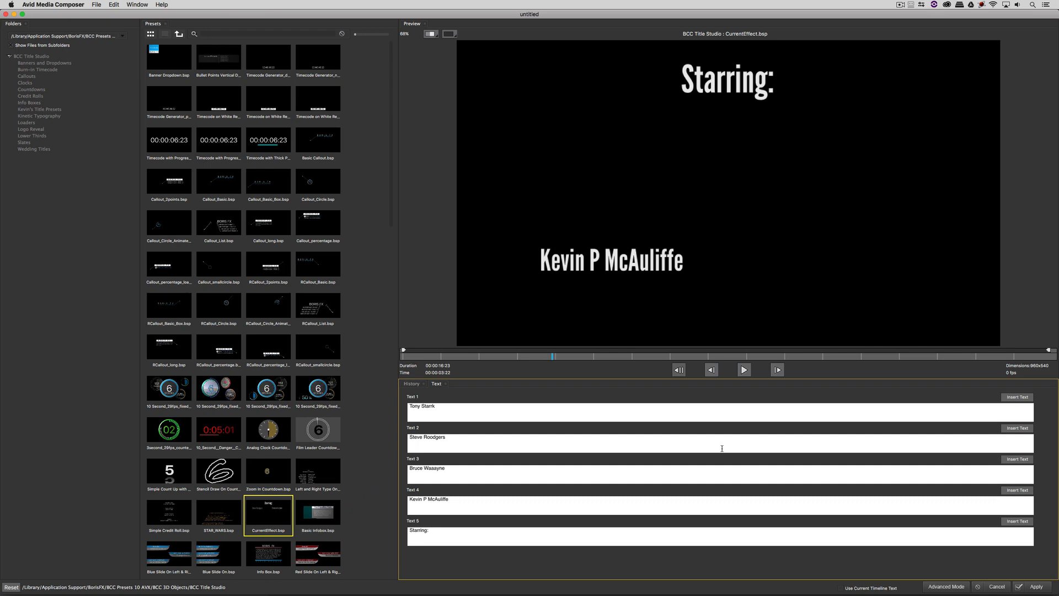
pyautogui.click(1037, 587)
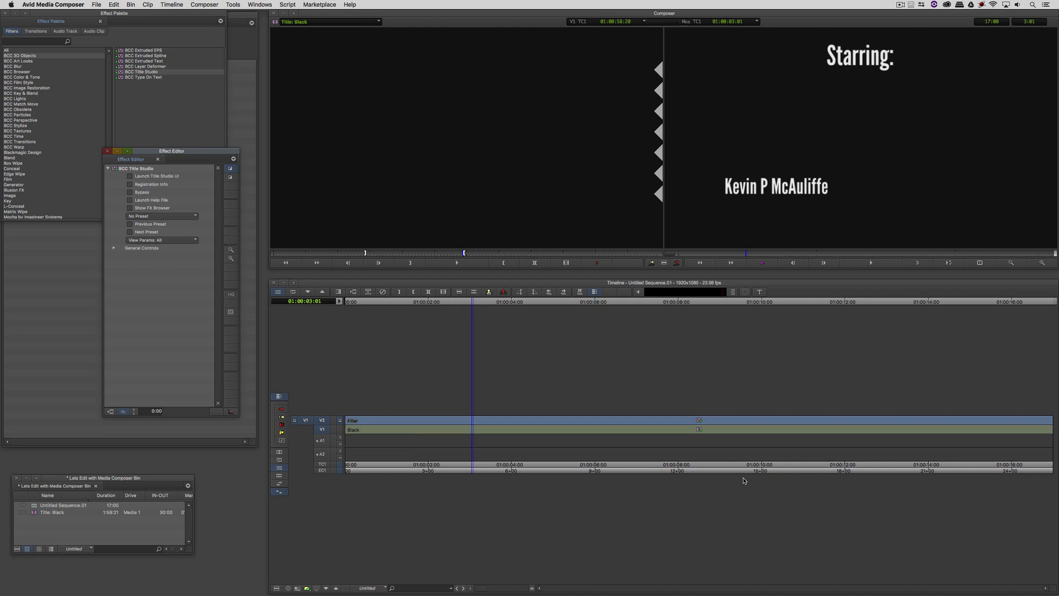
# - Lift the old credit effect off V2 and drop a new BCC Title Studio effect onto the V2 filler
pyautogui.click(641, 427)
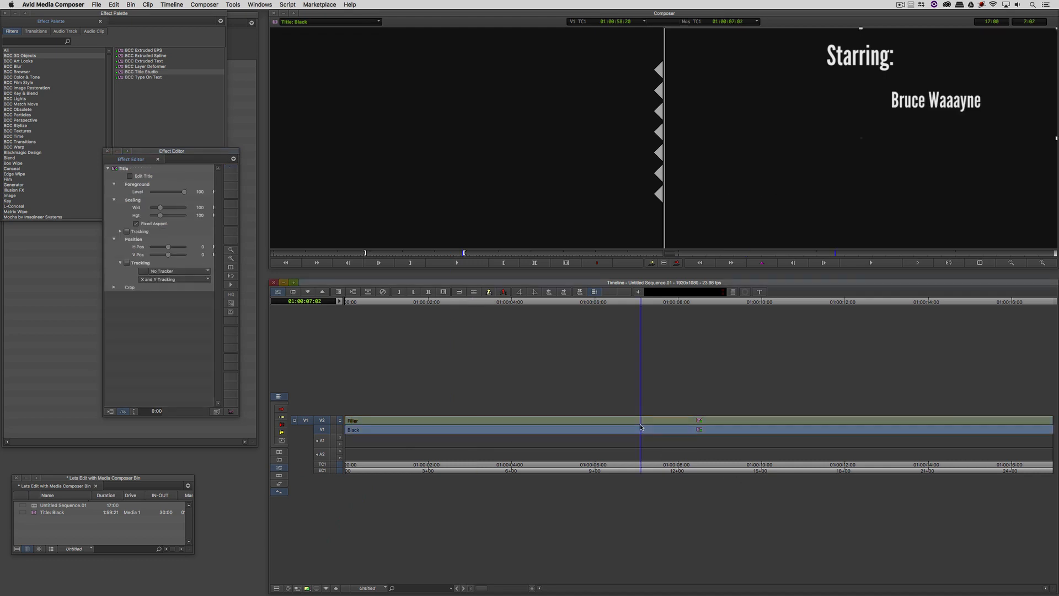
pyautogui.press('Escape')
pyautogui.click(325, 432)
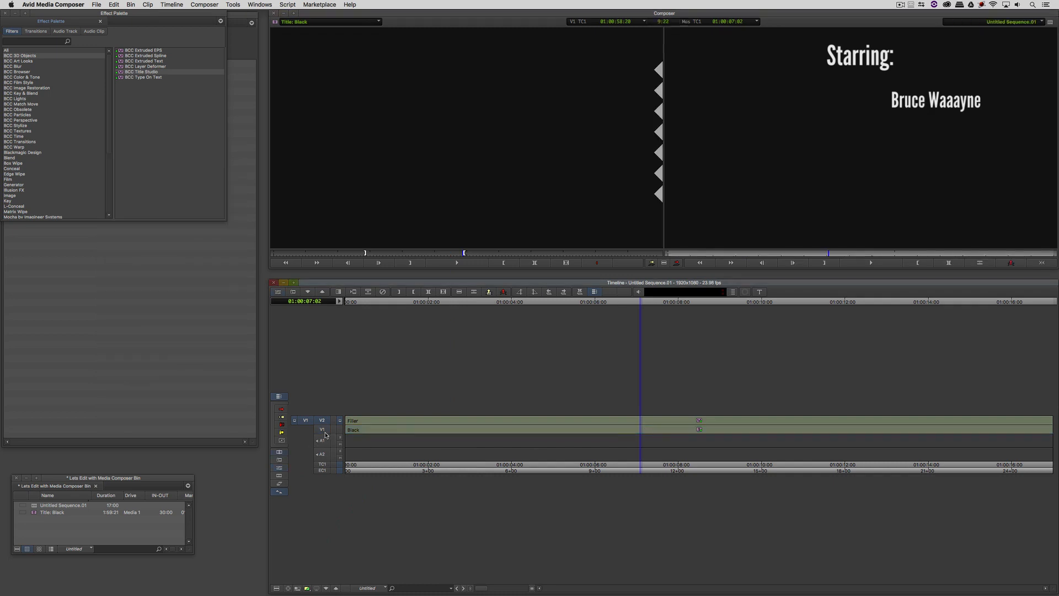
pyautogui.press('t')
pyautogui.press('z')
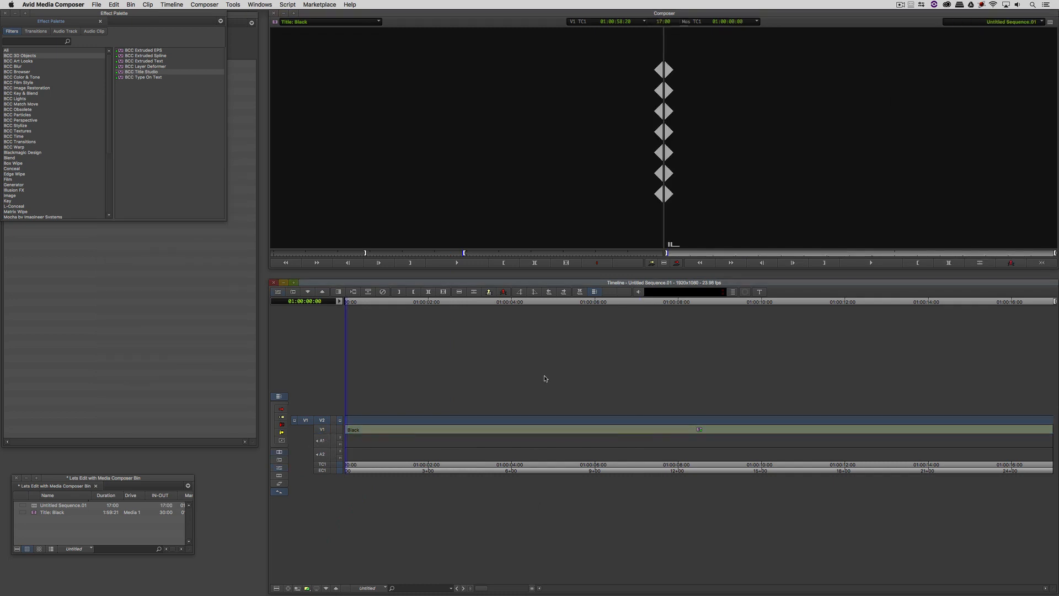
pyautogui.moveTo(122, 72); pyautogui.dragTo(400, 131)
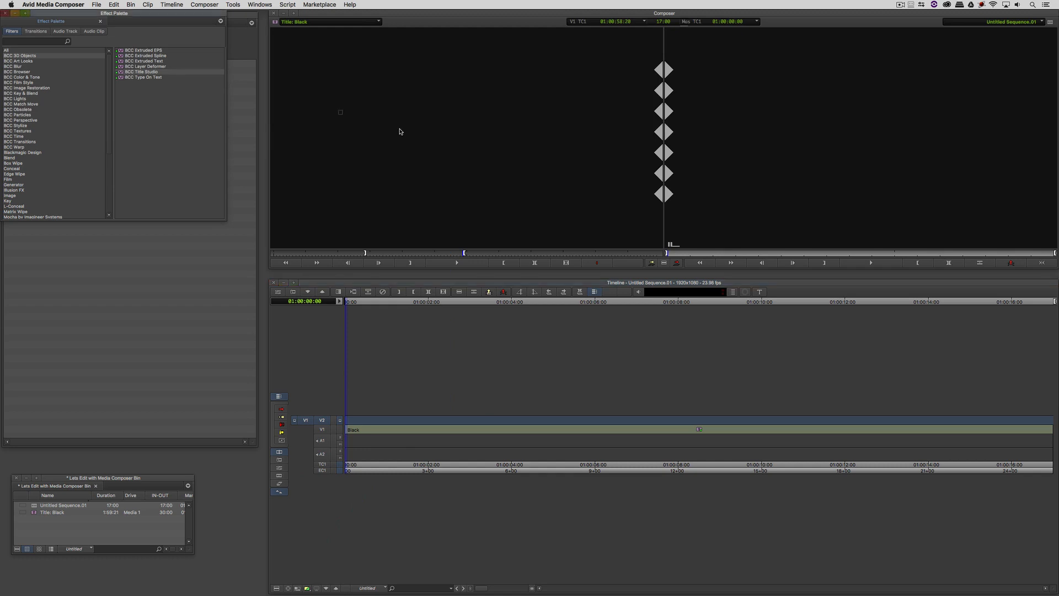
pyautogui.moveTo(606, 395); pyautogui.dragTo(544, 468)
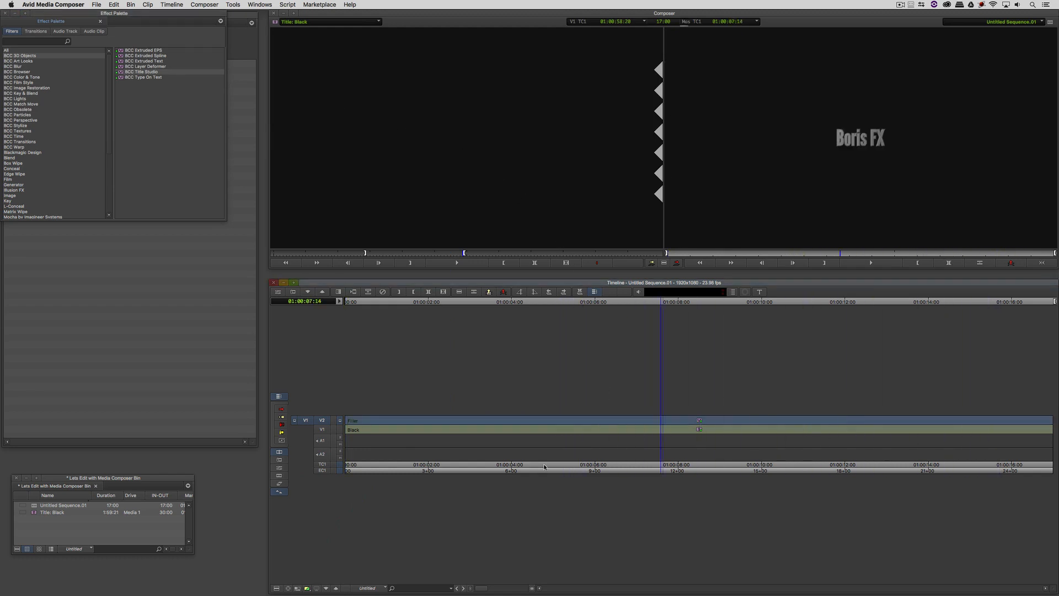
# - Open the new title at 01:00:04:15 in the Effect Editor, check presets, and launch the FX Browser
pyautogui.click(538, 467)
pyautogui.press('super+8')
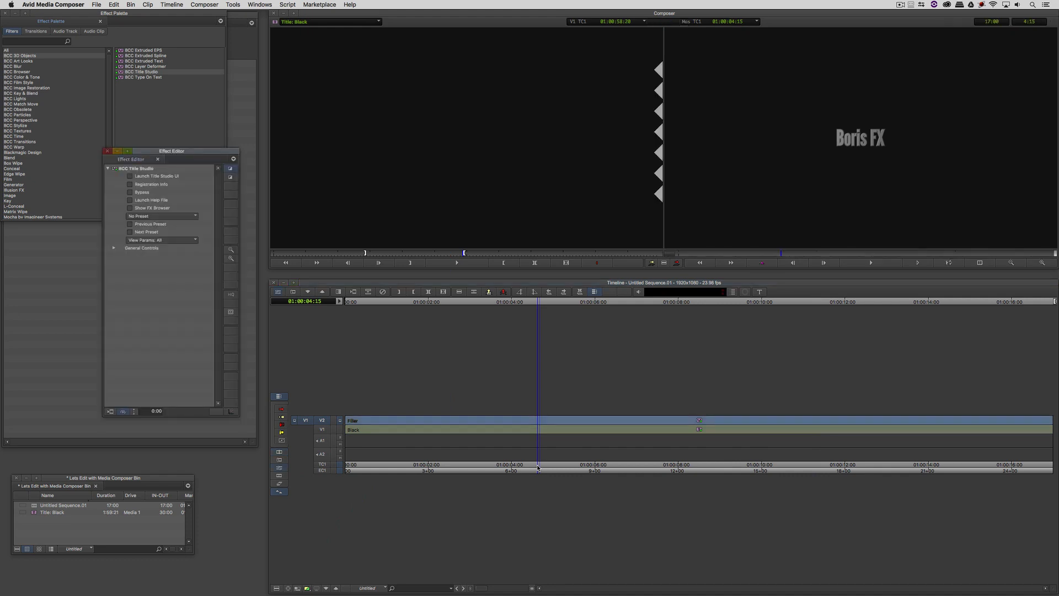
pyautogui.click(163, 216)
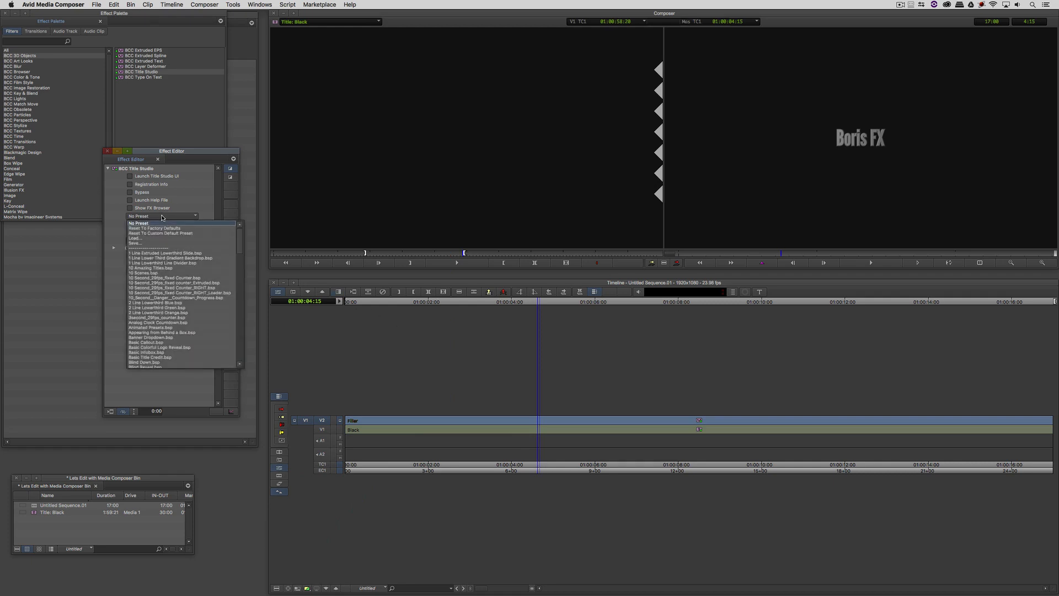
pyautogui.click(125, 215)
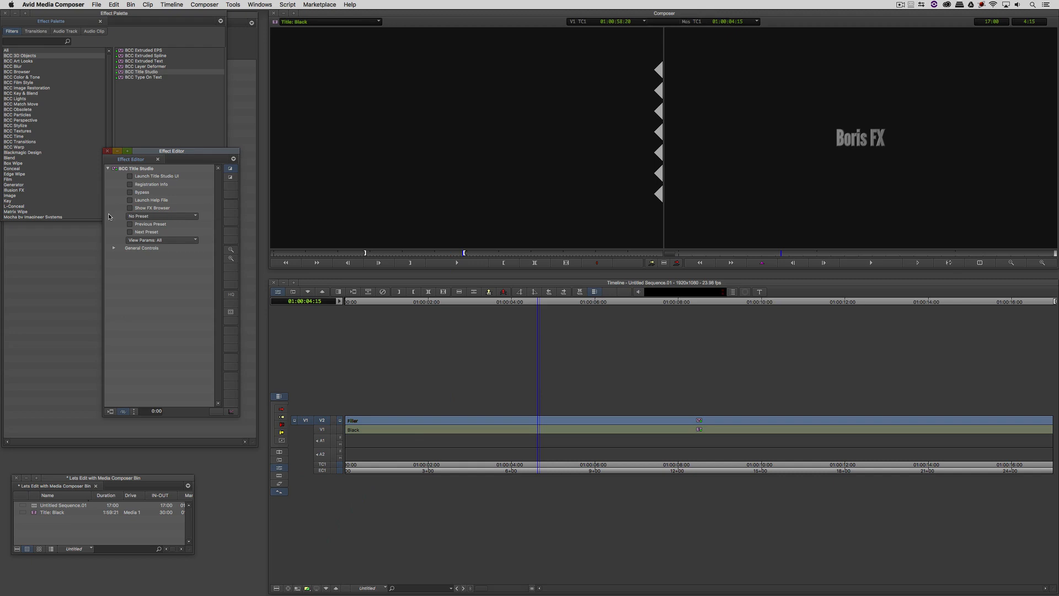
pyautogui.click(153, 209)
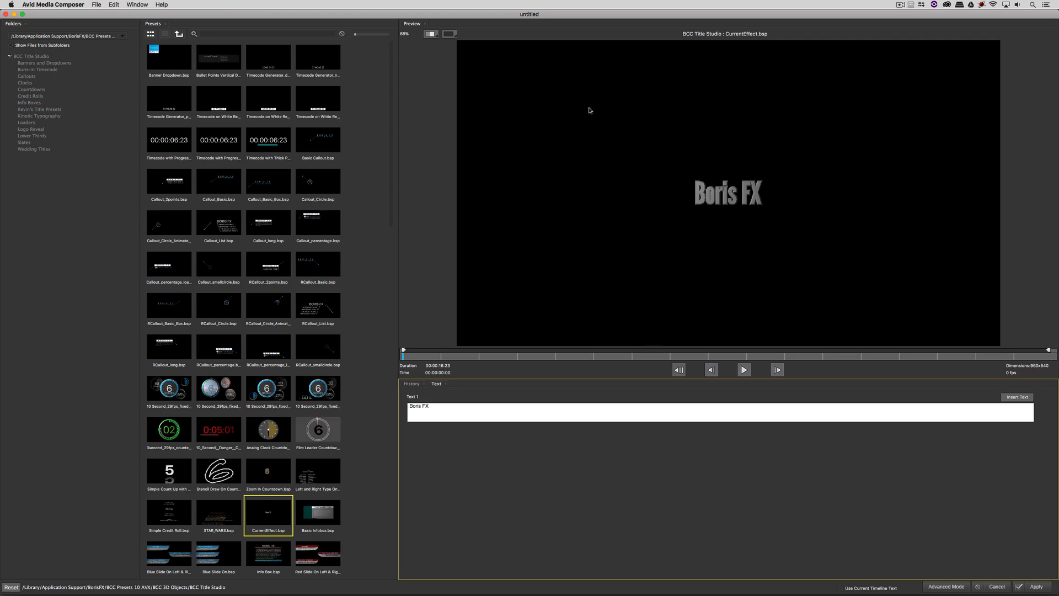
# - Scroll through the preset thumbnails and select the custom title-presets folder
pyautogui.moveTo(391, 145); pyautogui.dragTo(412, 102)
pyautogui.moveTo(413, 102); pyautogui.dragTo(387, 182)
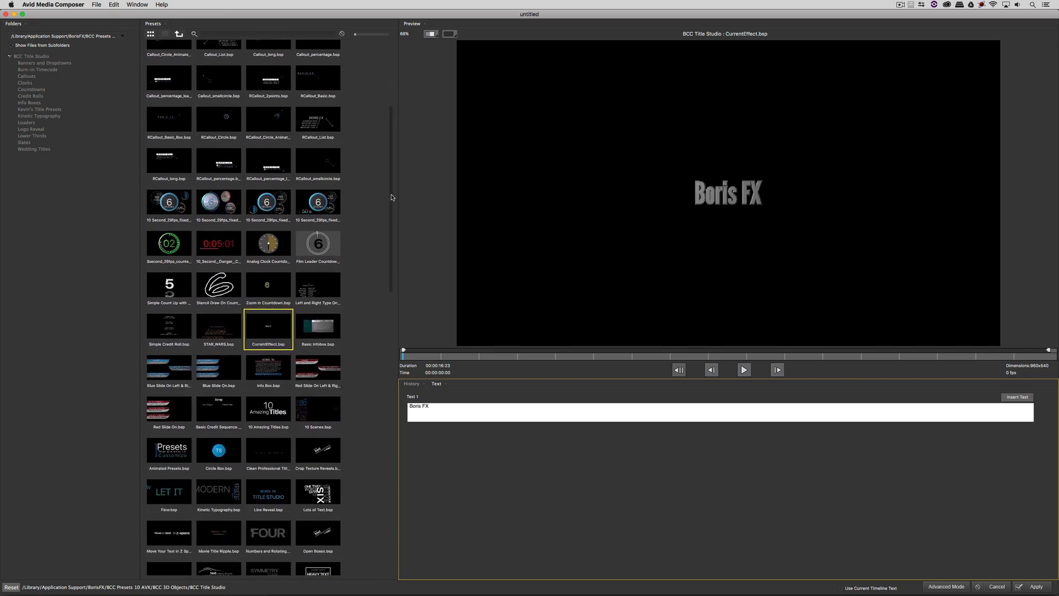
pyautogui.moveTo(392, 197); pyautogui.dragTo(395, 89)
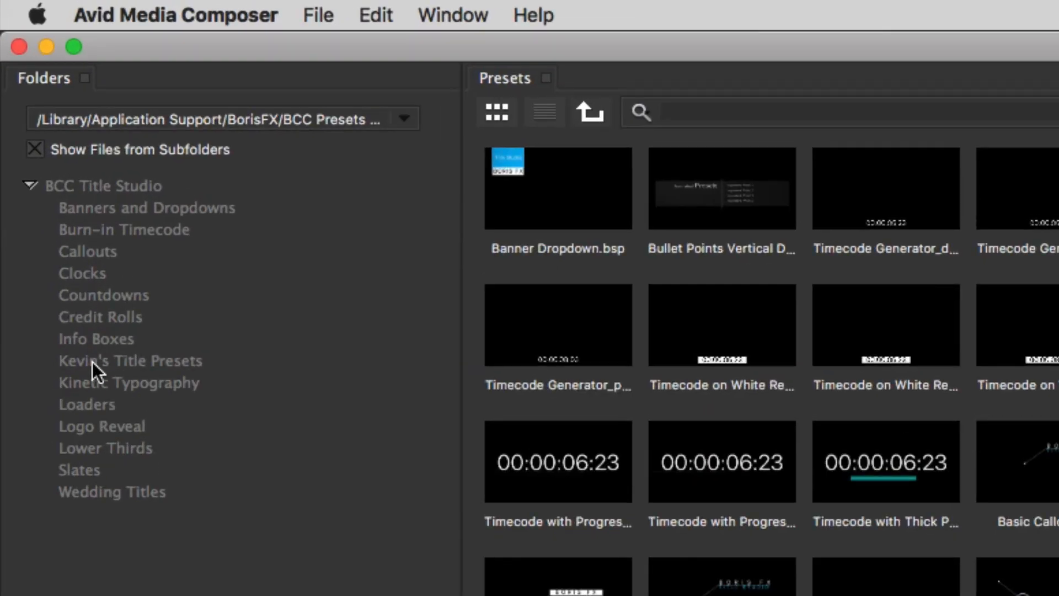
pyautogui.click(28, 110)
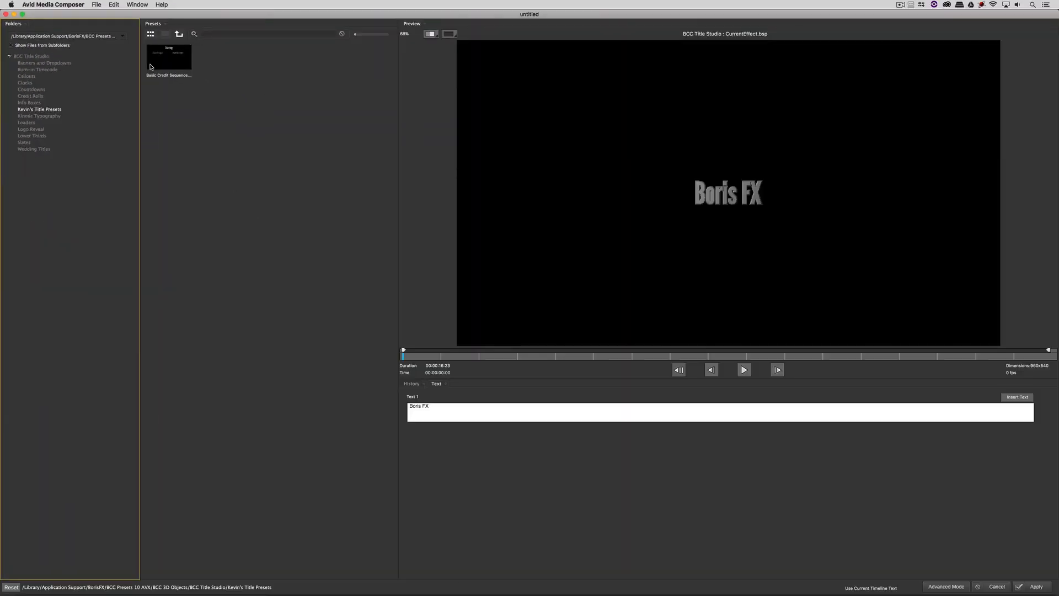
# - Load Basic Credit Sequence.bsp, change the fourth name to 'Boris FX', and apply it
pyautogui.doubleClick(167, 57)
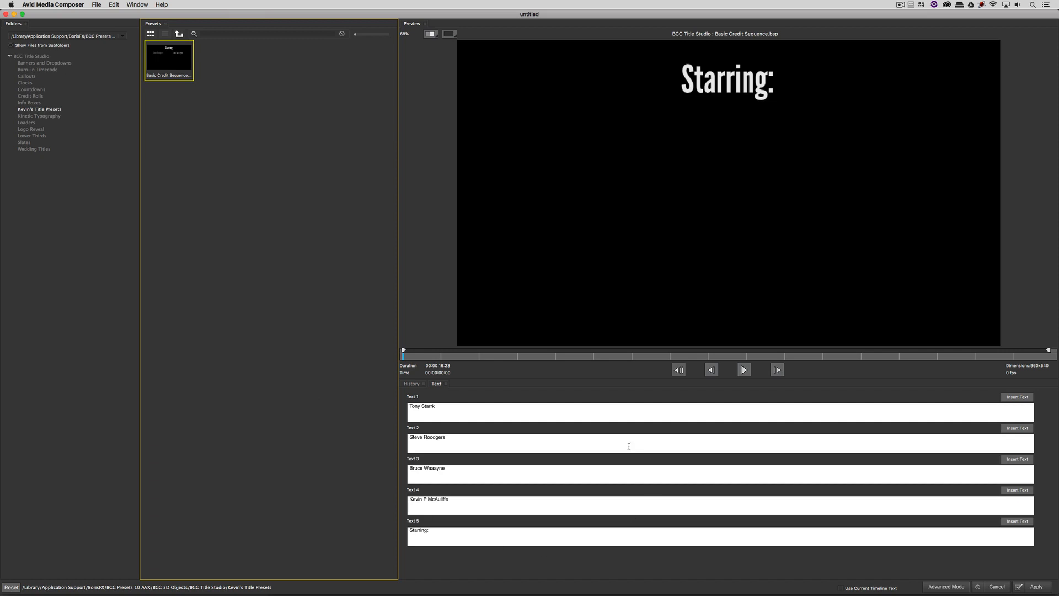
pyautogui.click(474, 357)
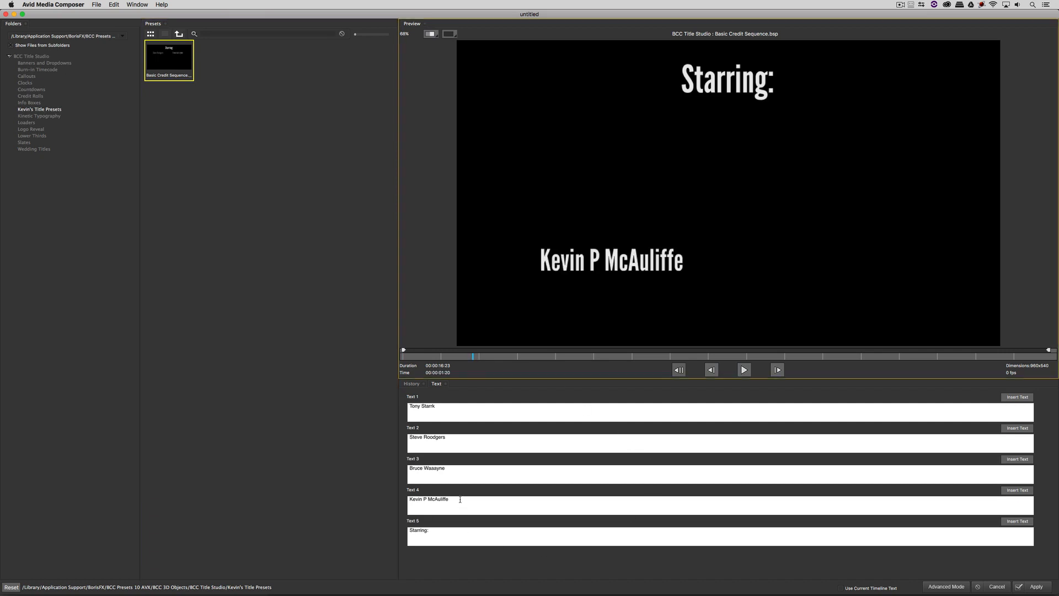
pyautogui.moveTo(460, 500); pyautogui.dragTo(348, 484)
pyautogui.write('Boris FX')
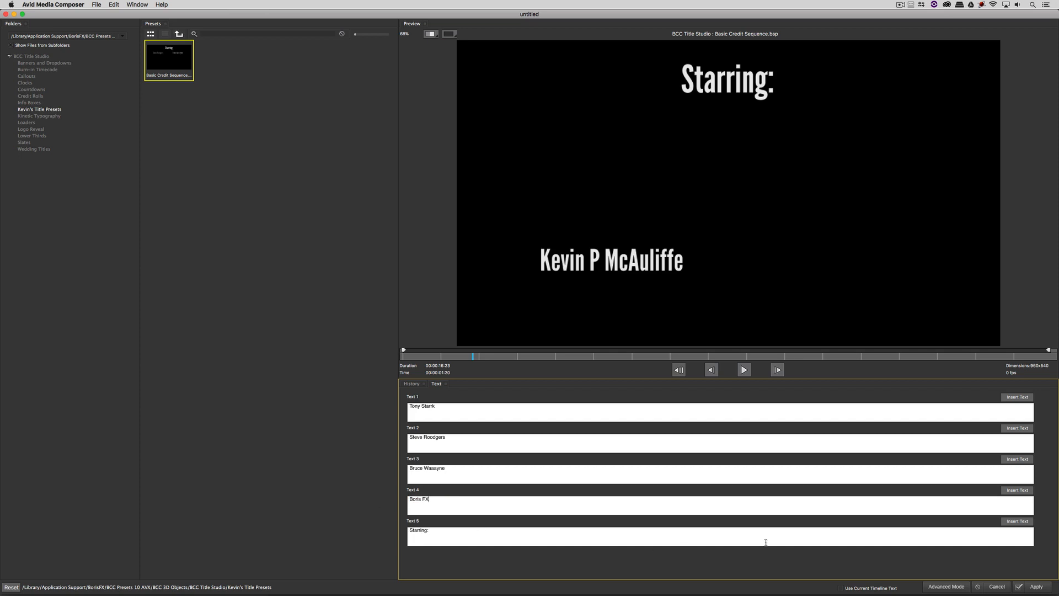
pyautogui.click(1020, 490)
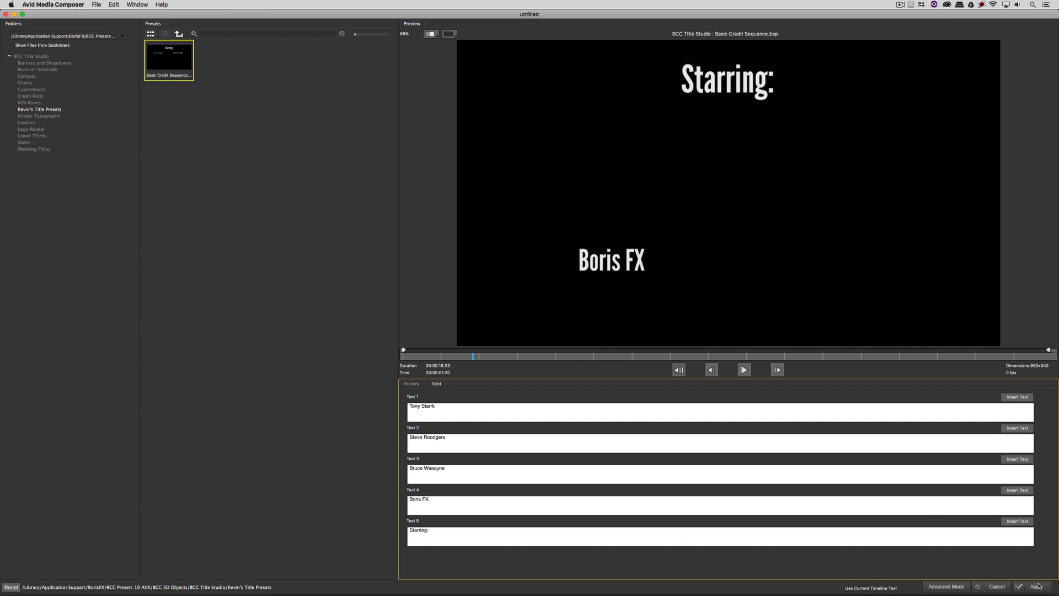
pyautogui.click(1038, 586)
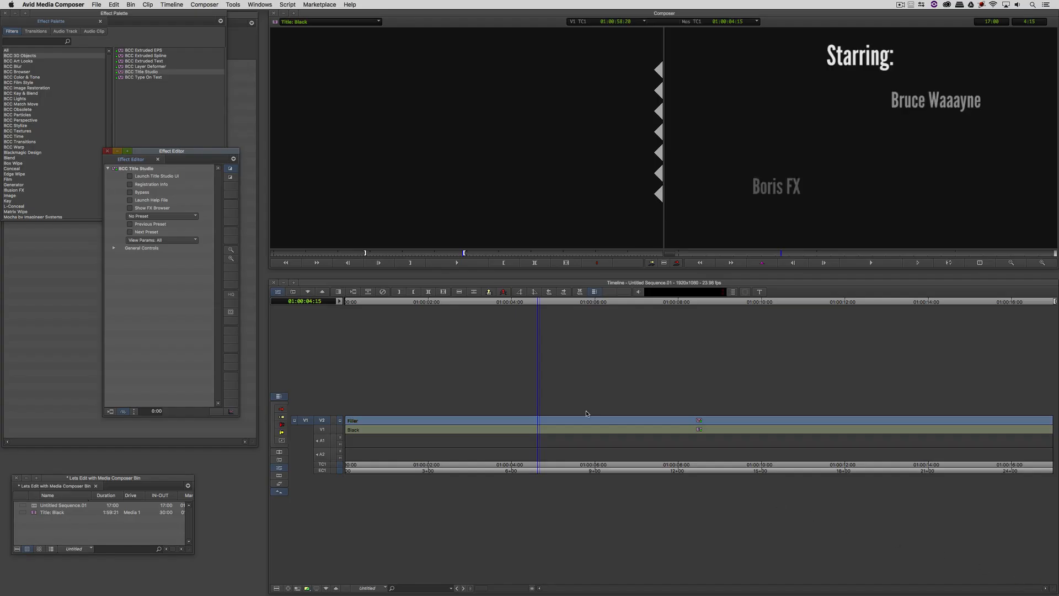
# - Exit Effect Mode and scrub back to review the 'Starring:' credit on V2
pyautogui.press('super+w')
pyautogui.moveTo(538, 423)
pyautogui.mouseDown()
pyautogui.moveTo(461, 424)
pyautogui.moveTo(522, 427)
pyautogui.mouseUp()
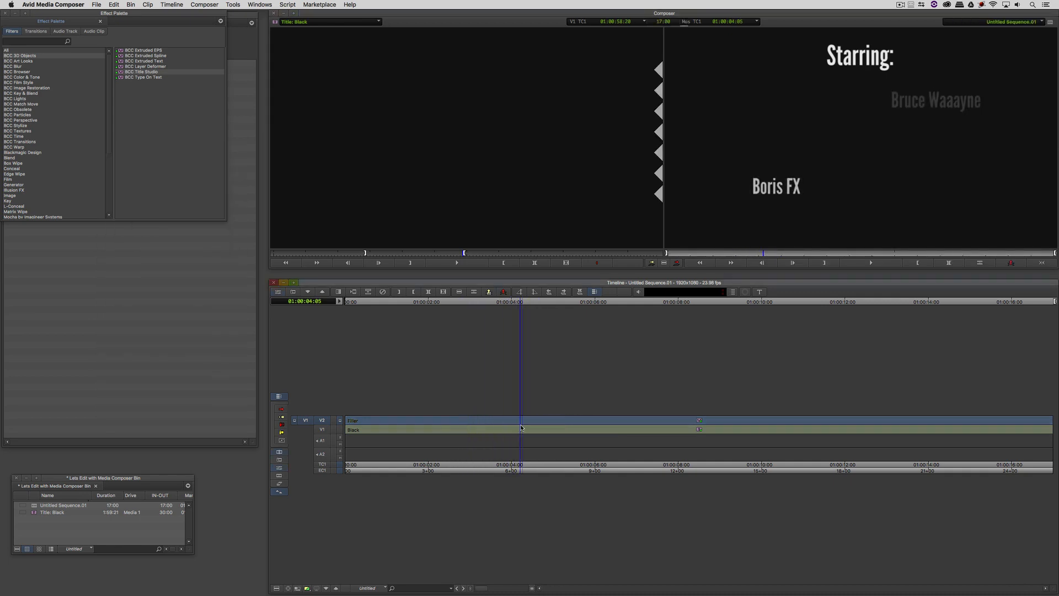